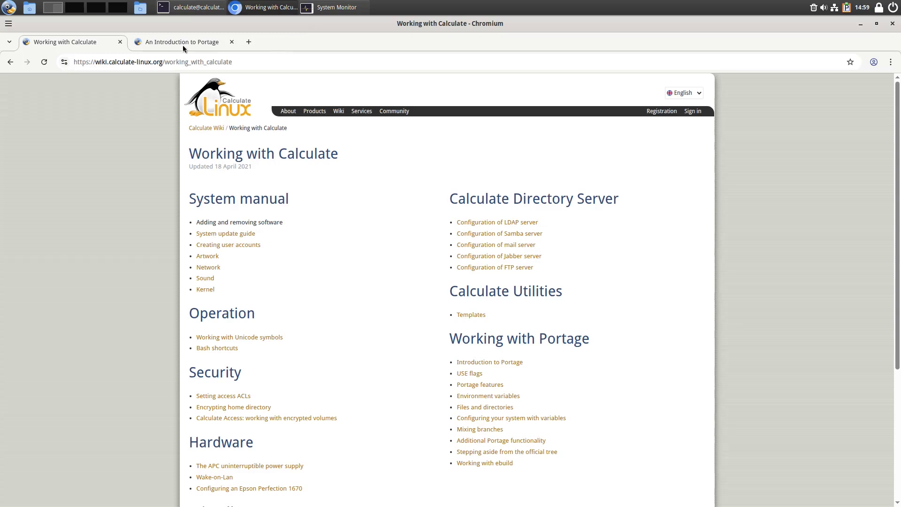
# - Select the domain in Chromium's address bar, then minimize the browser window
pyautogui.moveTo(162, 62); pyautogui.dragTo(108, 66)
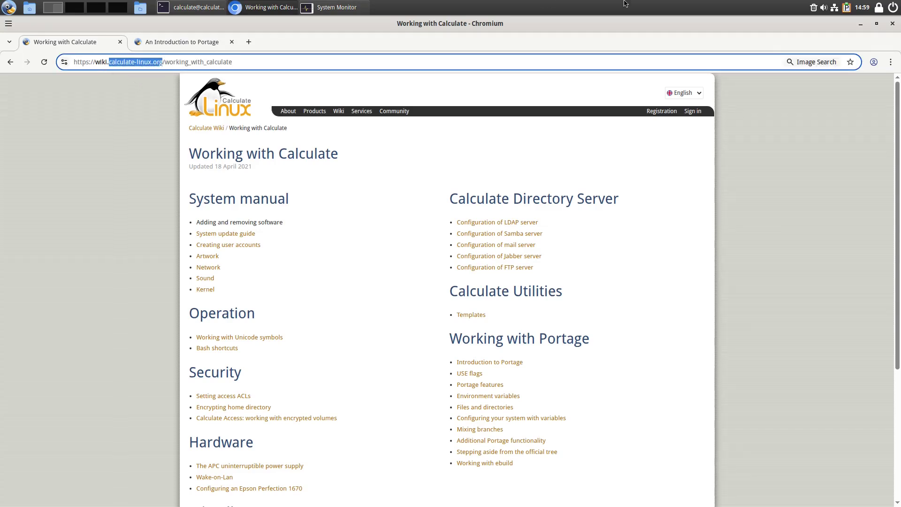
pyautogui.click(859, 23)
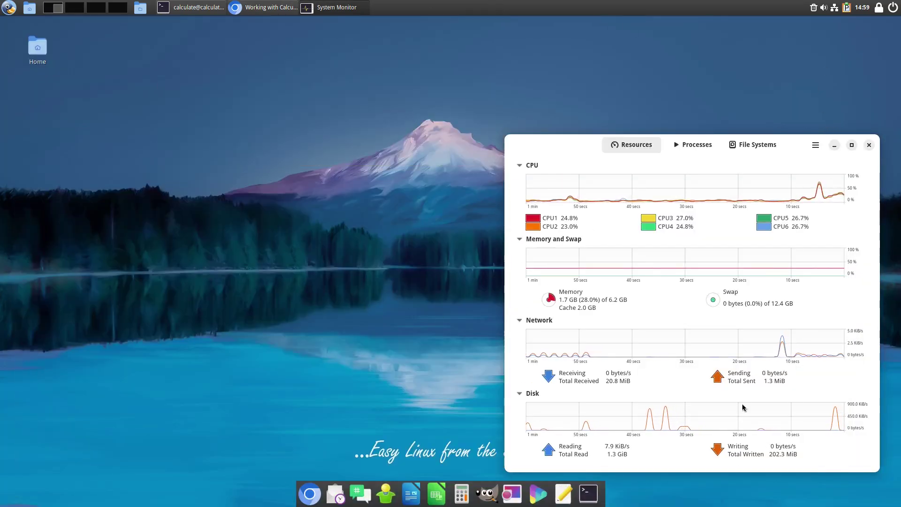
# - Open the Cinnamon applications menu and dismiss it with Escape
pyautogui.click(9, 7)
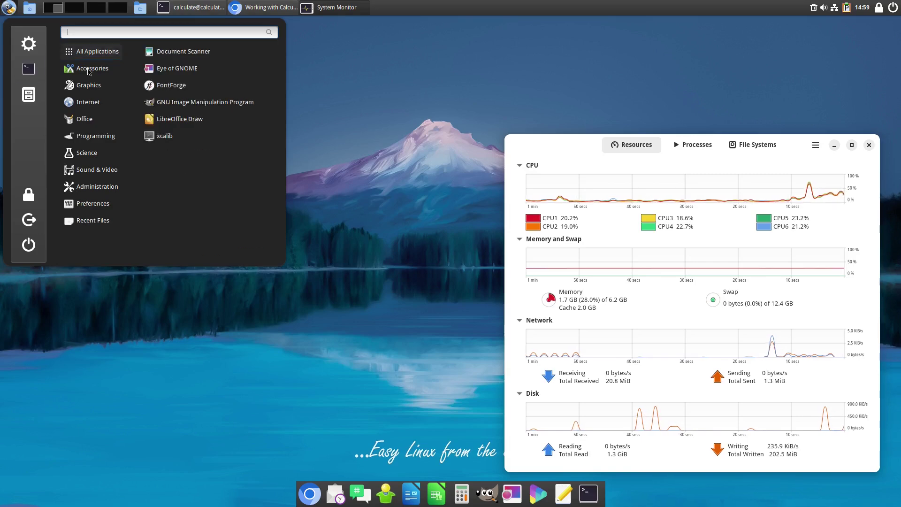
pyautogui.press('Escape')
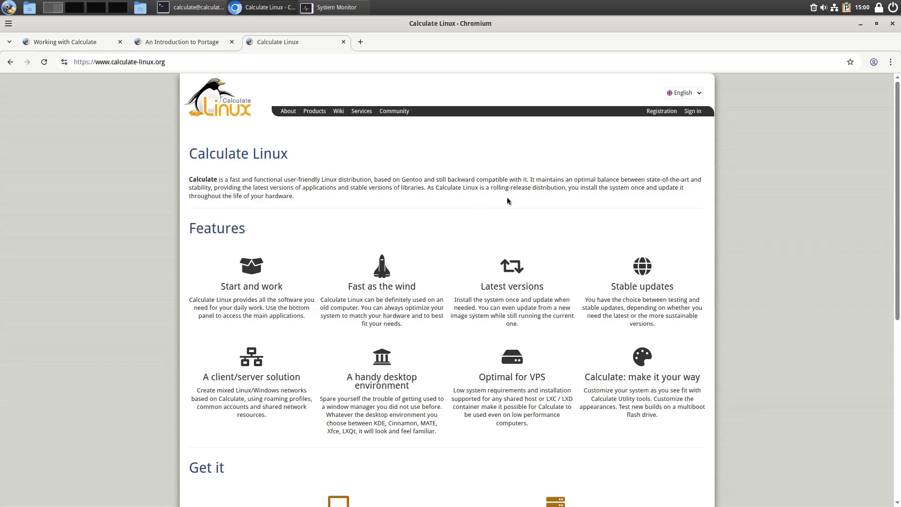
# - Scroll down the Calculate Linux home page to 'Get it' and follow the Desktop link
pyautogui.scroll(-3, 552, 225)
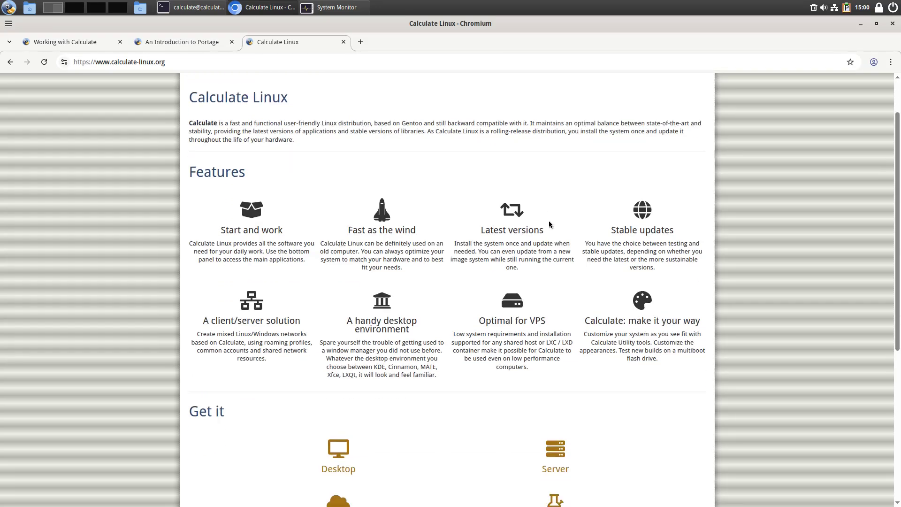
pyautogui.scroll(-3, 543, 197)
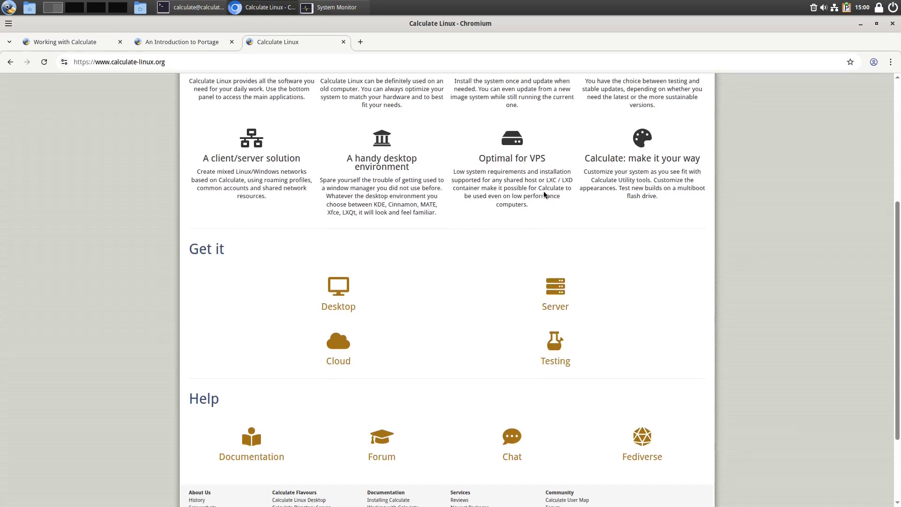
pyautogui.scroll(-1, 544, 195)
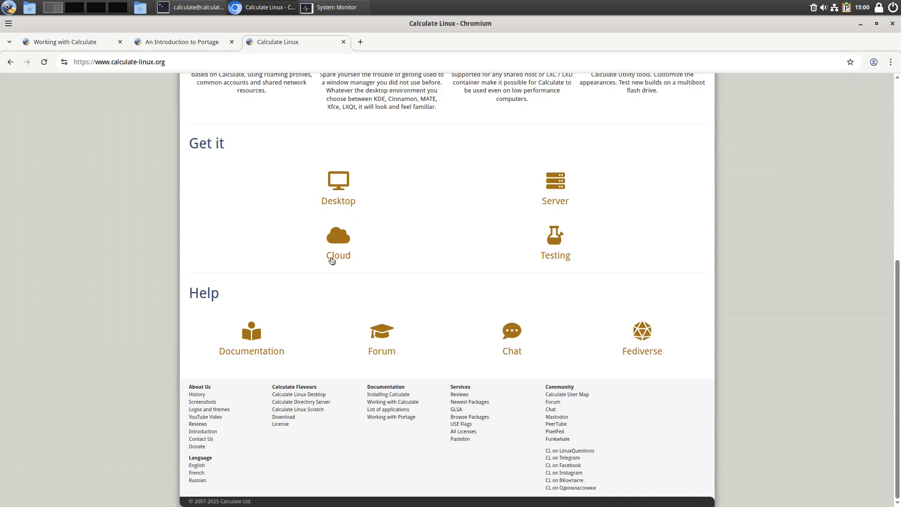
pyautogui.click(345, 200)
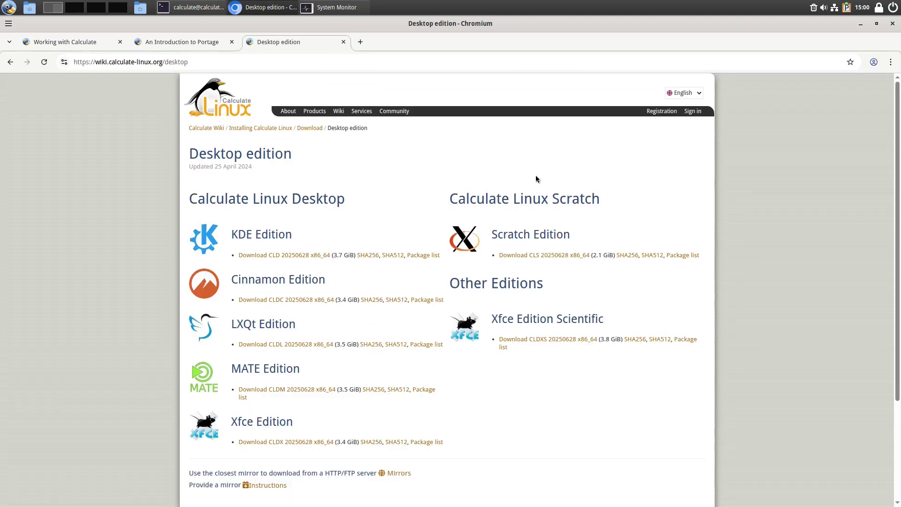
# - Browse the Desktop edition page, then minimize Chromium
pyautogui.scroll(-3, 535, 176)
pyautogui.scroll(1, 502, 203)
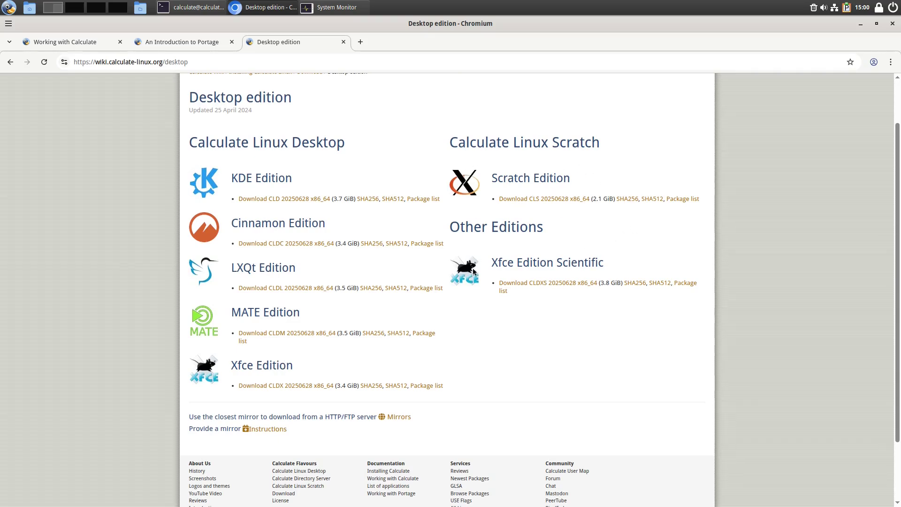
pyautogui.scroll(-3, 525, 316)
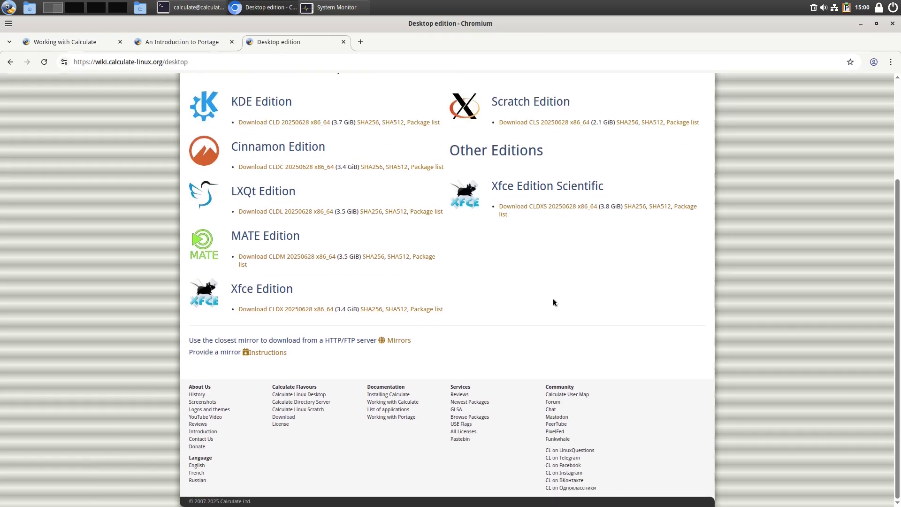
pyautogui.scroll(4, 553, 302)
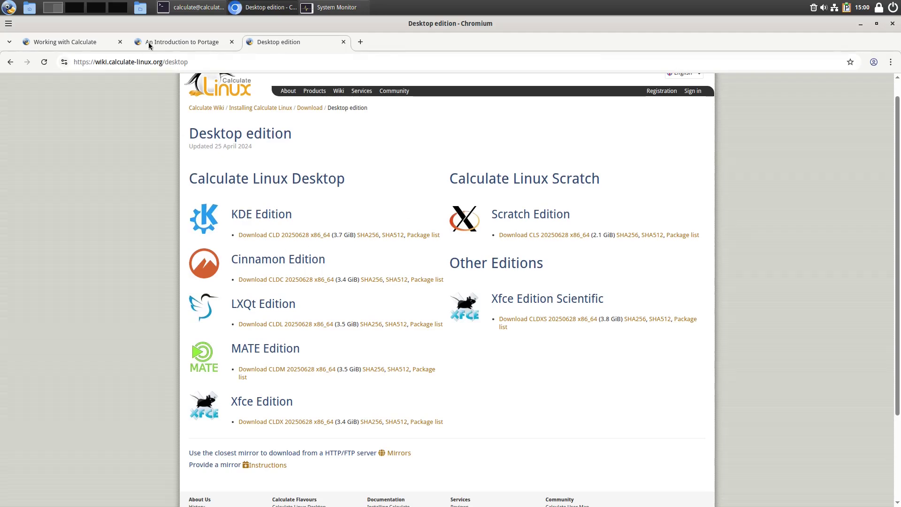
pyautogui.click(860, 24)
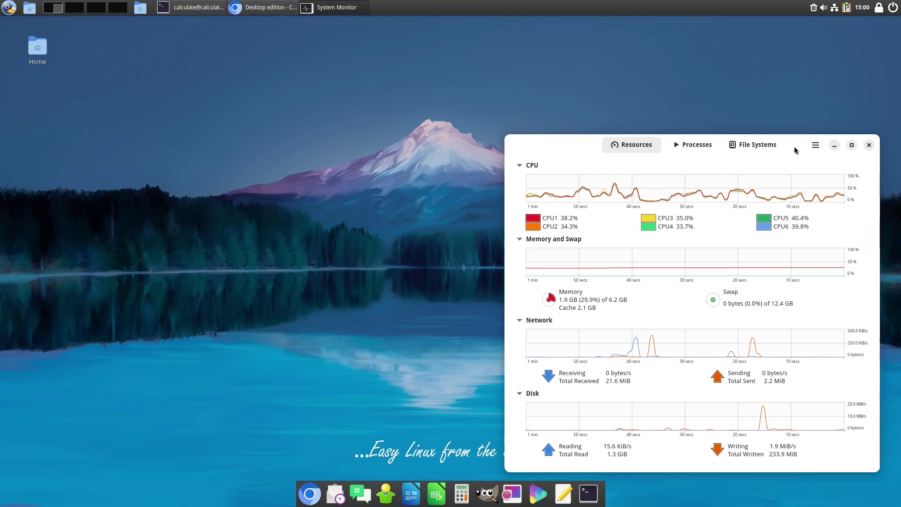
# - Drag the System Monitor window up and to the left
pyautogui.moveTo(794, 147); pyautogui.dragTo(778, 90)
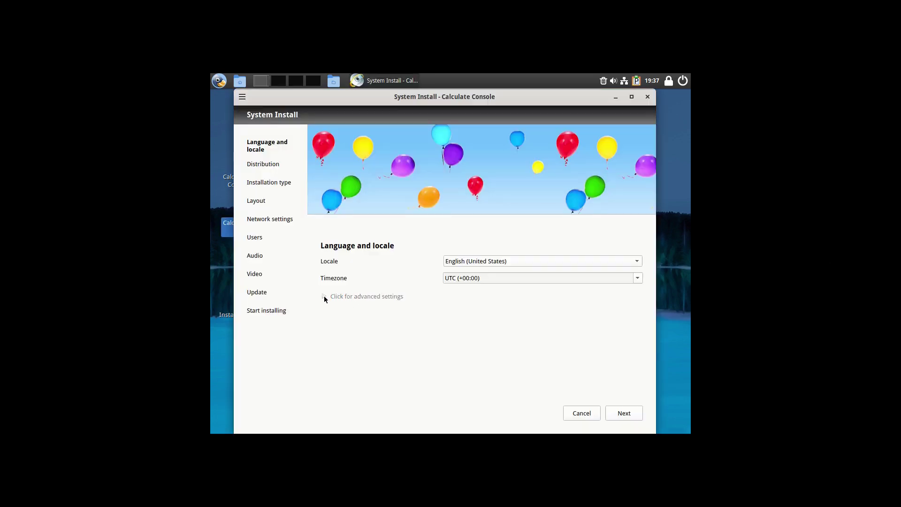
# - Choose America/New_York (-04:00) as timezone in advanced locale settings, then continue to Distribution
pyautogui.click(325, 297)
pyautogui.click(637, 278)
pyautogui.scroll(-5, 521, 317)
pyautogui.scroll(1, 521, 318)
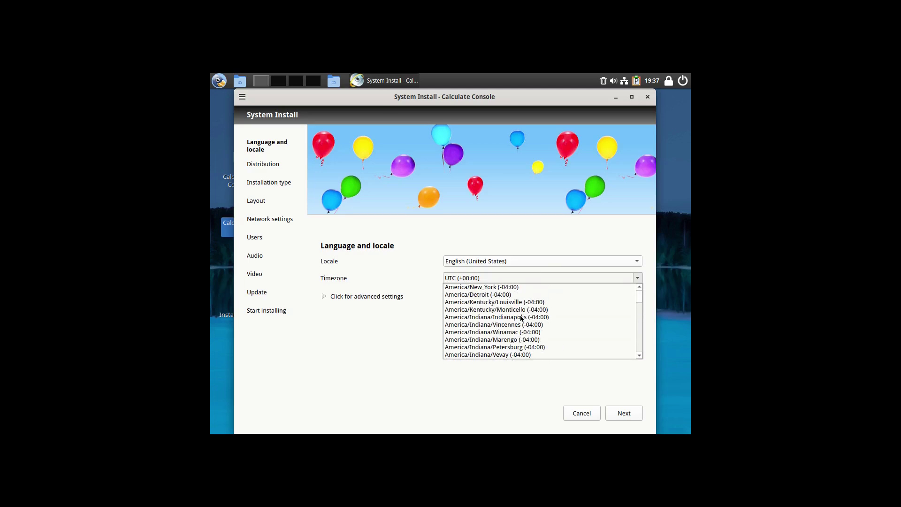
pyautogui.click(516, 284)
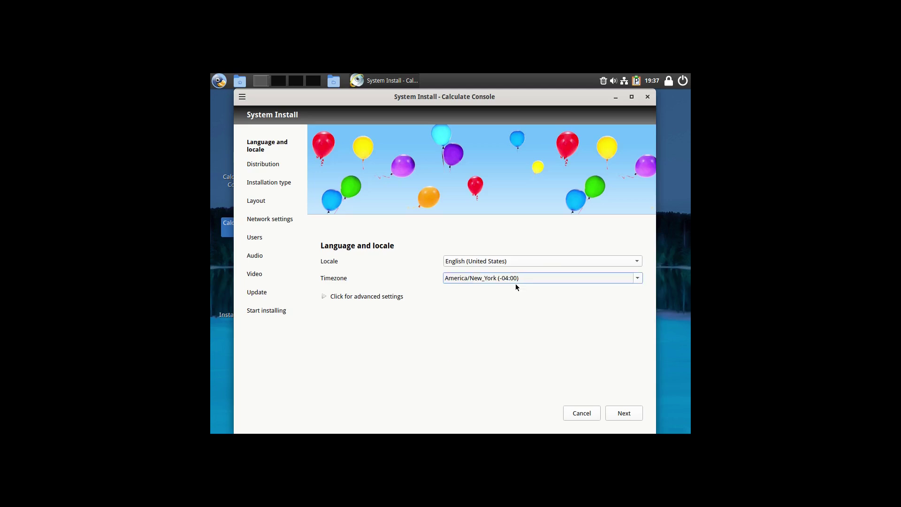
pyautogui.click(639, 413)
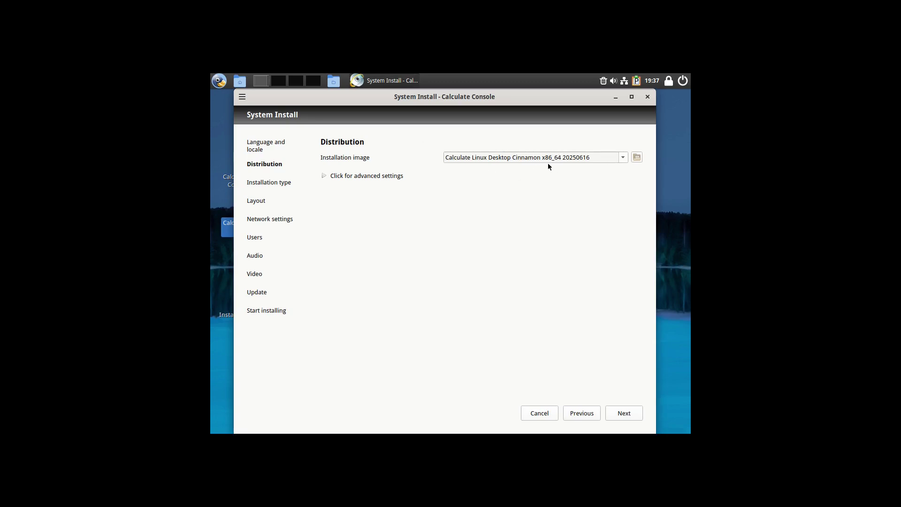
# - Leave Filter by distribution unset in advanced settings and continue to Installation type
pyautogui.click(324, 175)
pyautogui.click(637, 191)
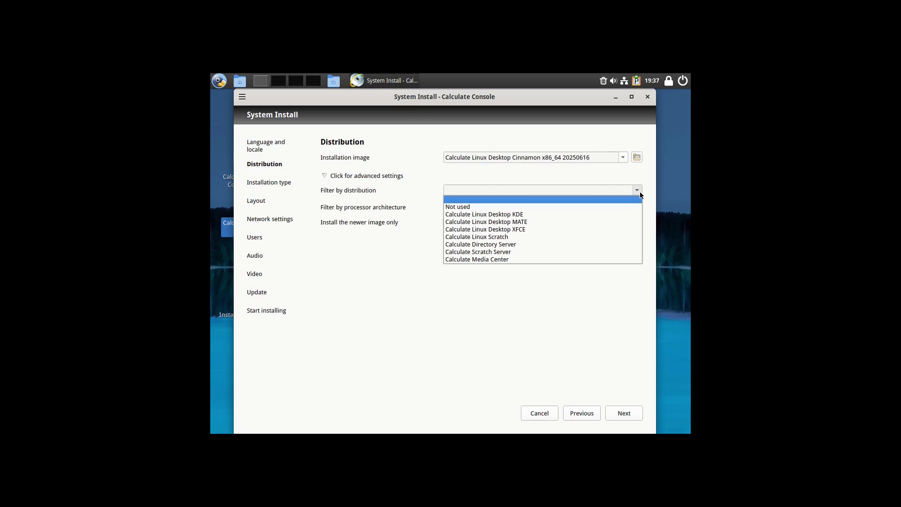
pyautogui.click(640, 192)
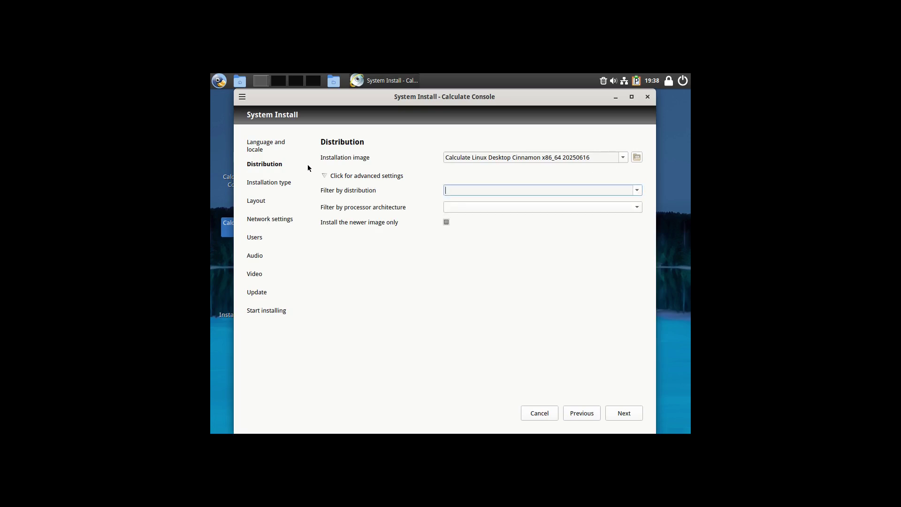
pyautogui.click(327, 176)
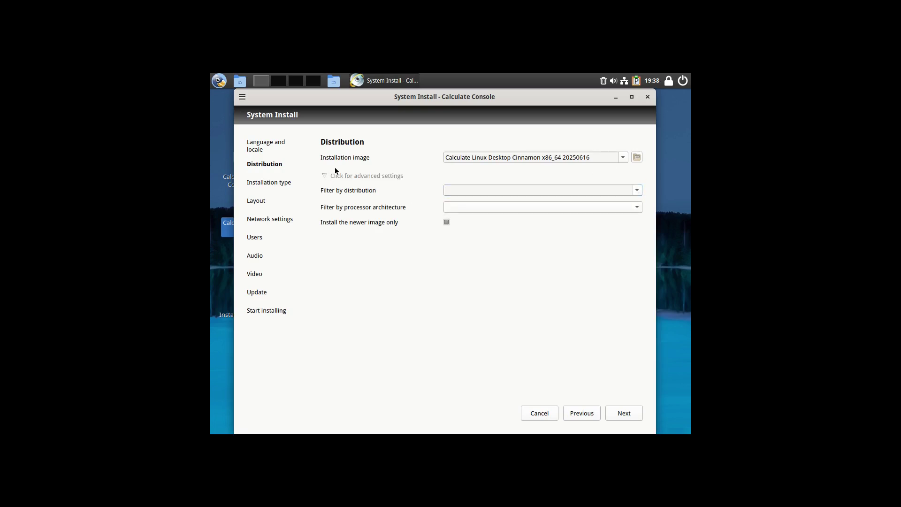
pyautogui.click(623, 413)
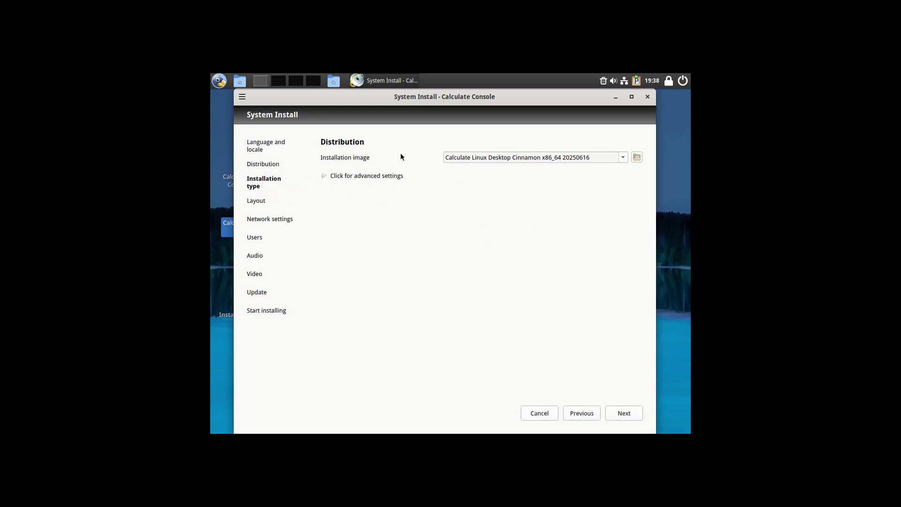
# - Pass the Layout and Network settings steps, accepting the proposed mount points and network migration
pyautogui.click(628, 412)
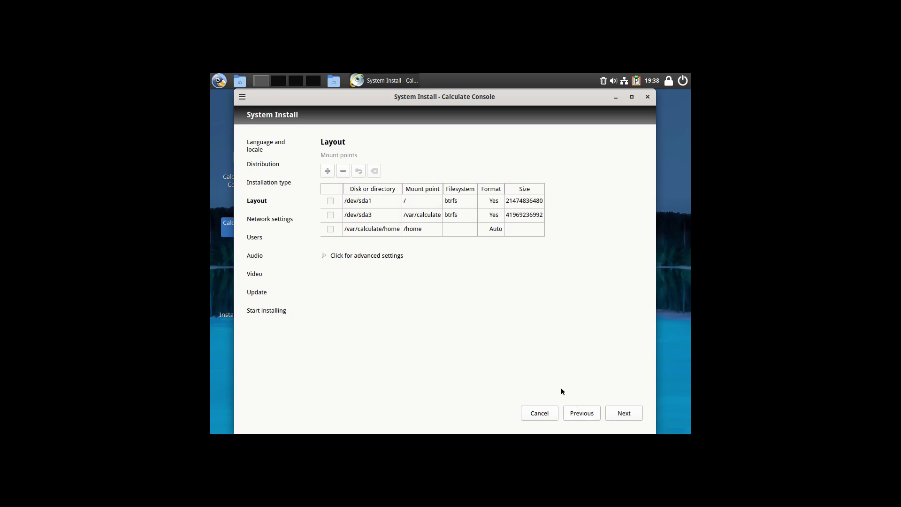
pyautogui.click(624, 412)
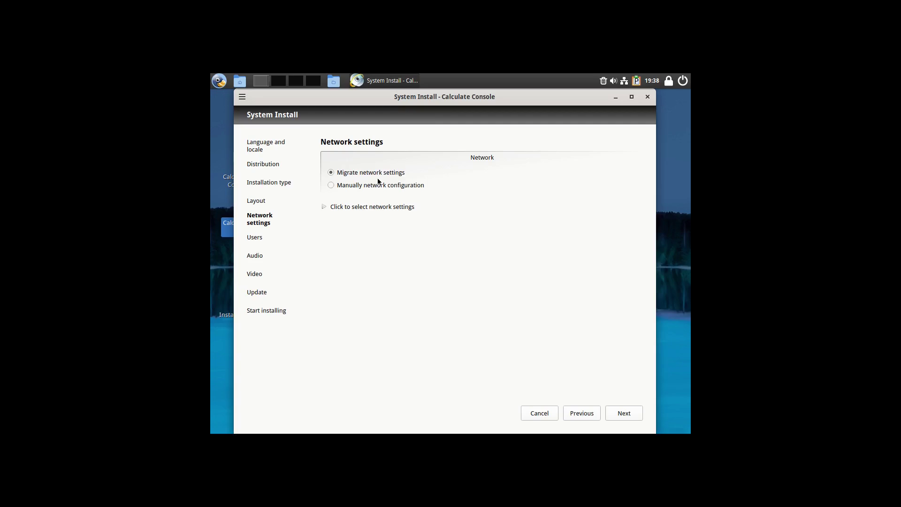
pyautogui.click(623, 413)
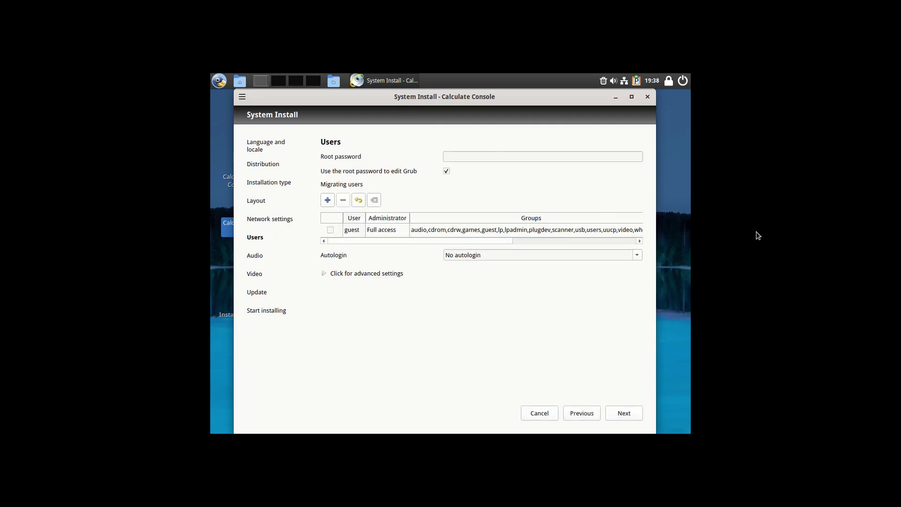
# - Set and confirm the root password
pyautogui.click(510, 160)
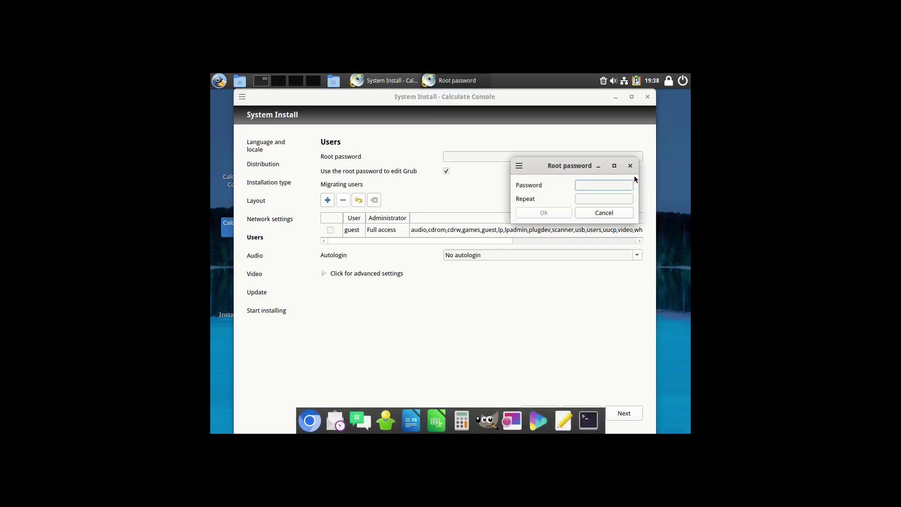
pyautogui.write('123')
pyautogui.click(623, 199)
pyautogui.write('123')
pyautogui.click(559, 212)
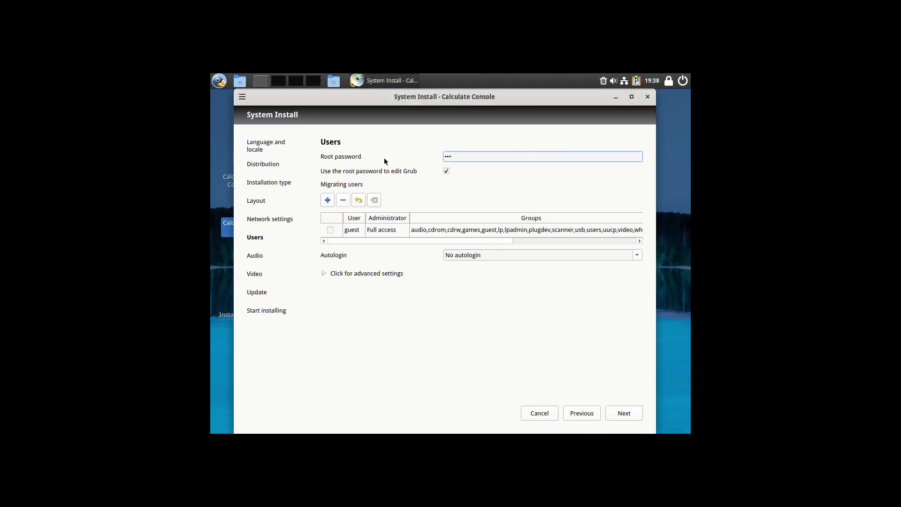
# - Add migrated user 'calculate' with Full access and a password, then proceed to Audio
pyautogui.click(609, 231)
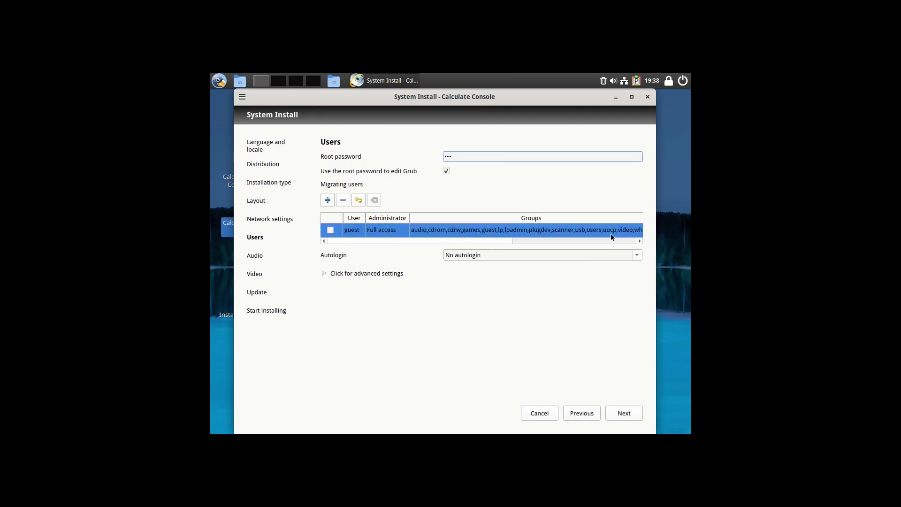
pyautogui.click(339, 233)
pyautogui.click(338, 233)
pyautogui.doubleClick(352, 234)
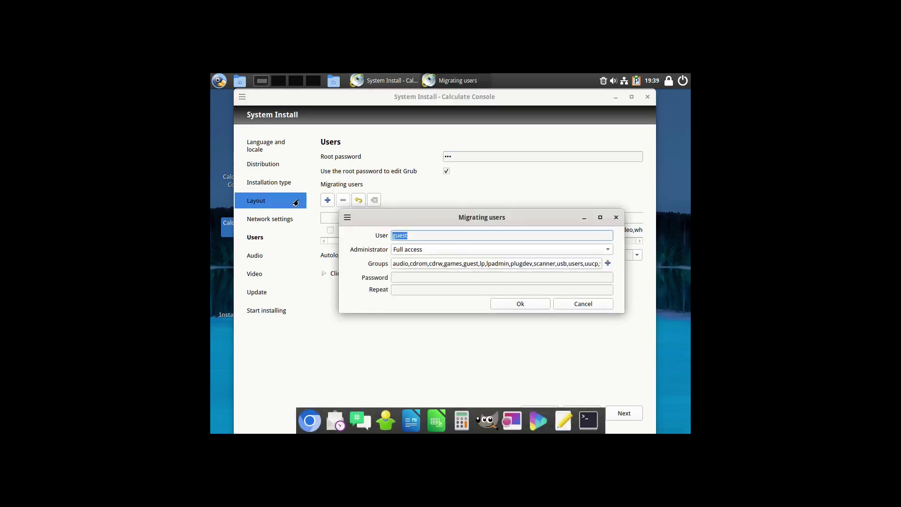
pyautogui.write('calculate')
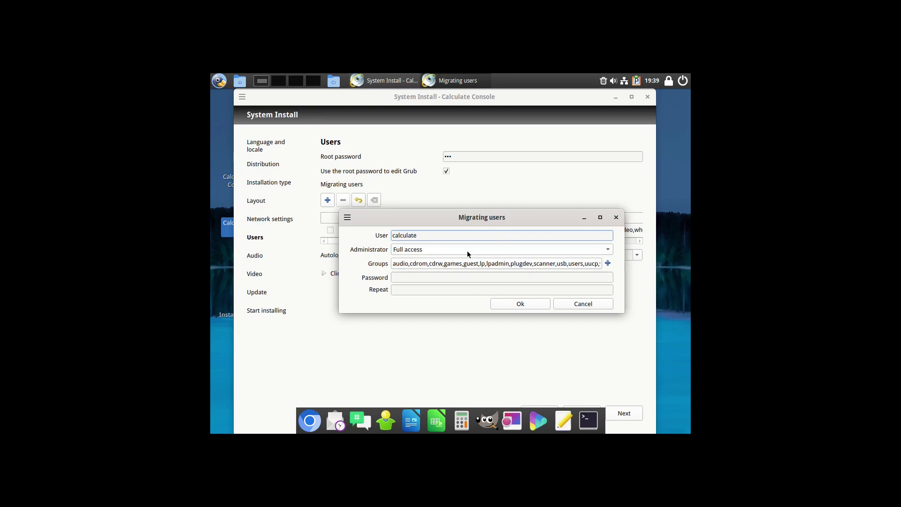
pyautogui.click(472, 250)
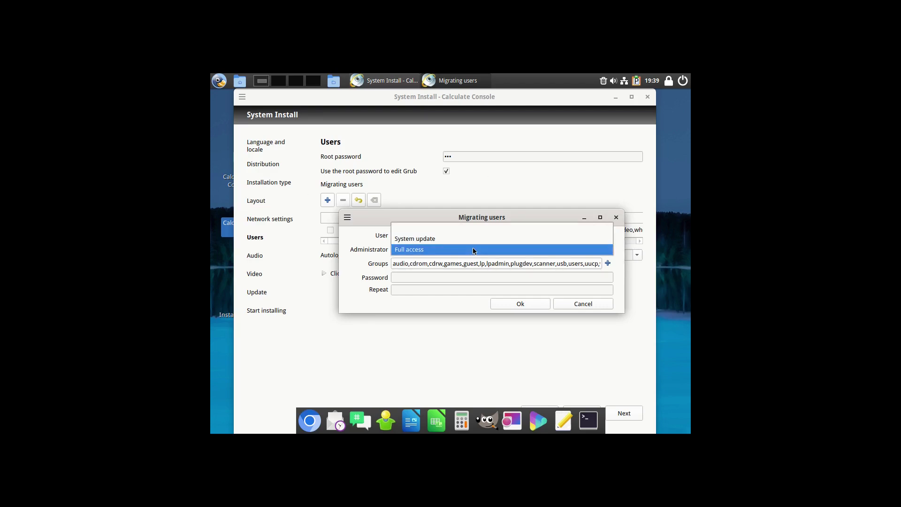
pyautogui.click(473, 250)
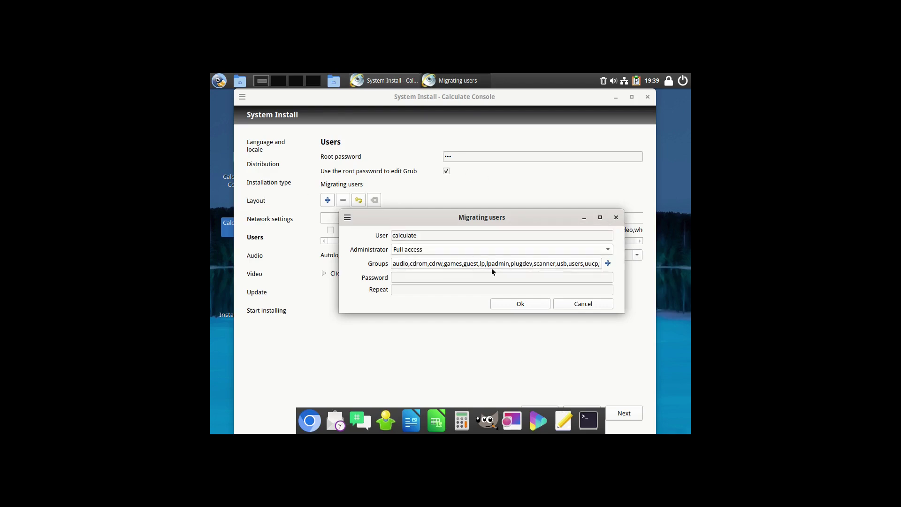
pyautogui.click(560, 277)
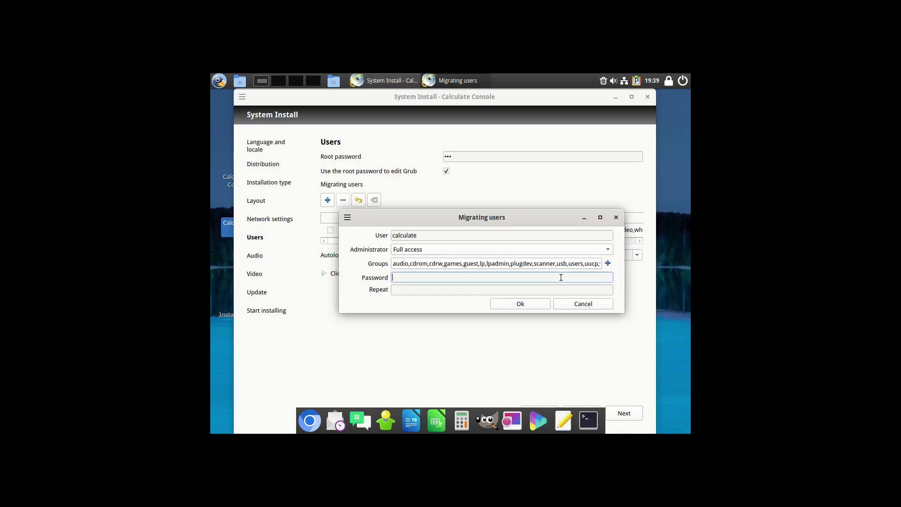
pyautogui.write('123')
pyautogui.press('Tab')
pyautogui.write('123')
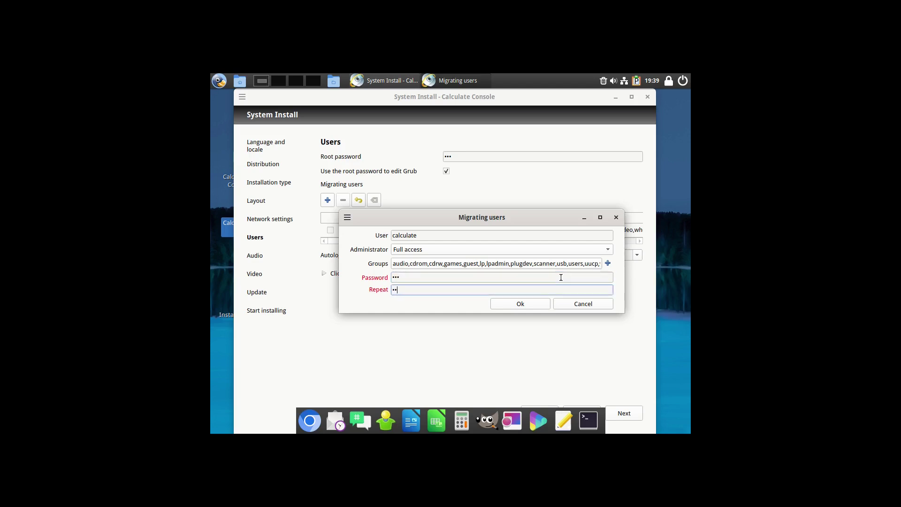
pyautogui.click(524, 306)
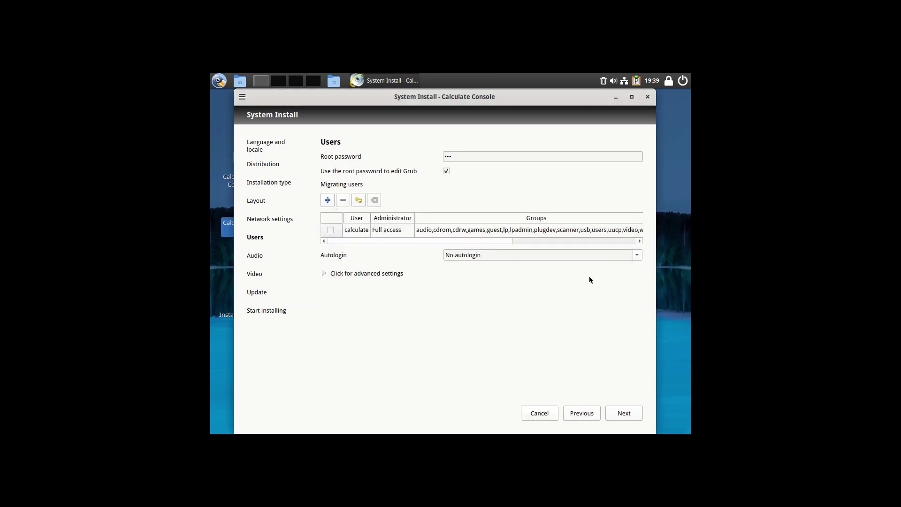
pyautogui.click(623, 413)
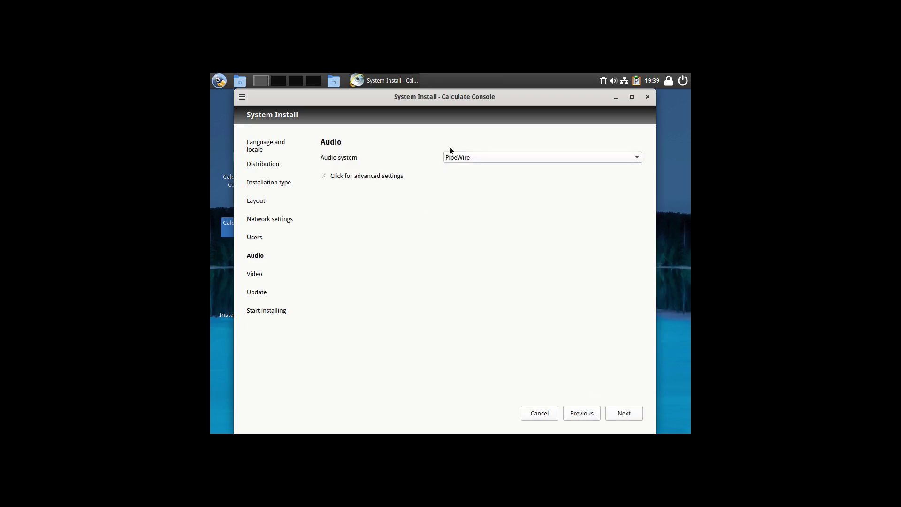
# - Keep PipeWire as audio system, leave default audio card blank, and continue to Video
pyautogui.click(535, 158)
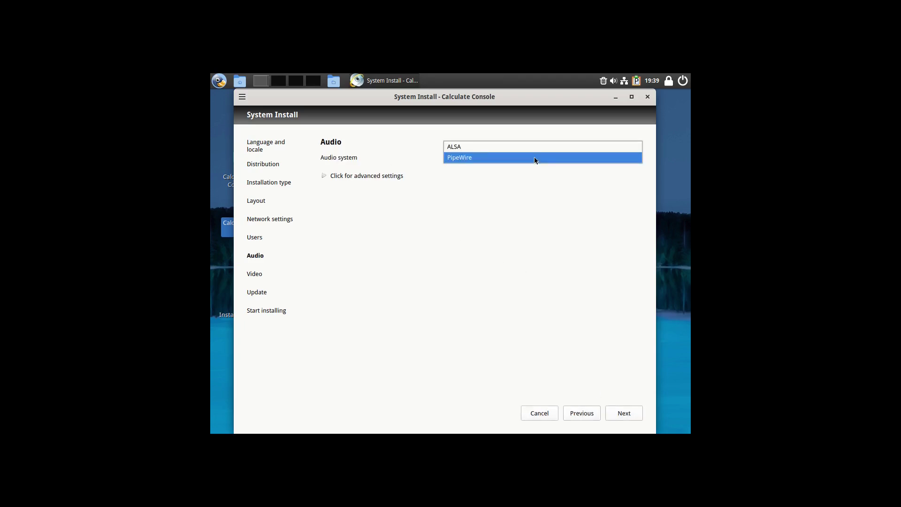
pyautogui.click(535, 158)
pyautogui.click(327, 176)
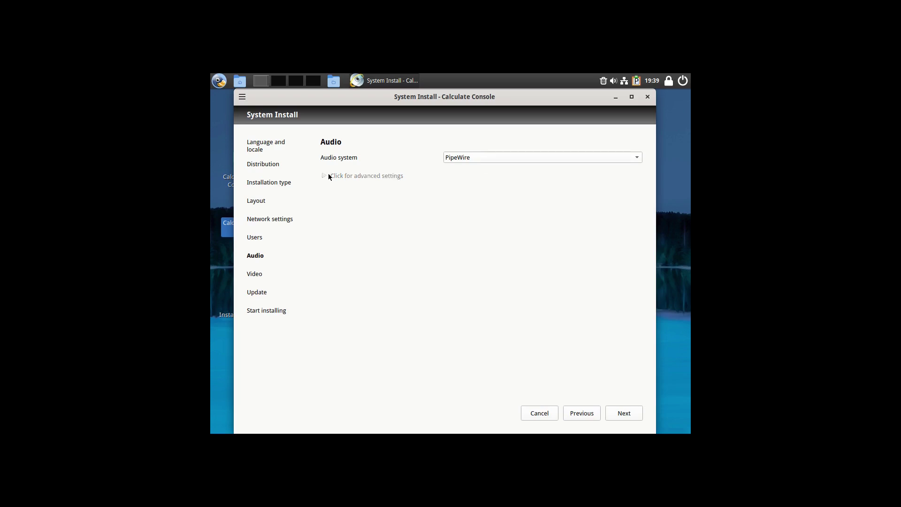
pyautogui.click(639, 189)
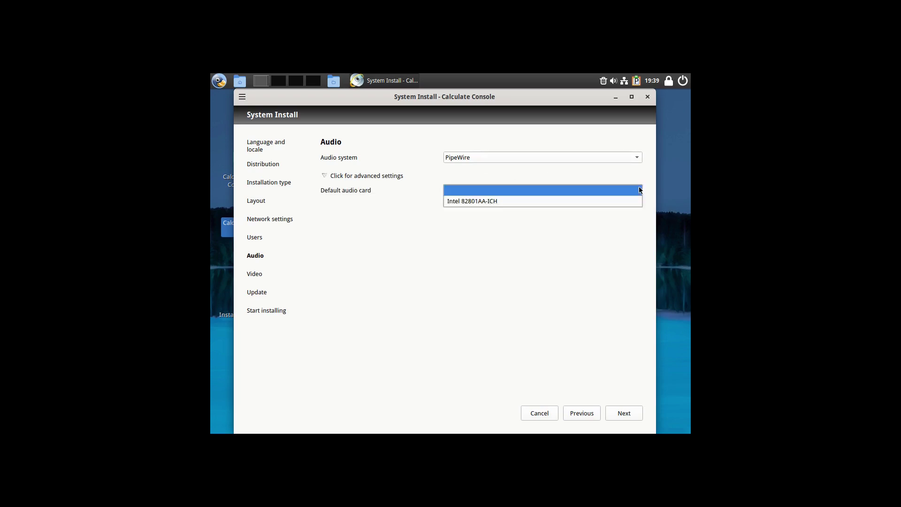
pyautogui.click(639, 189)
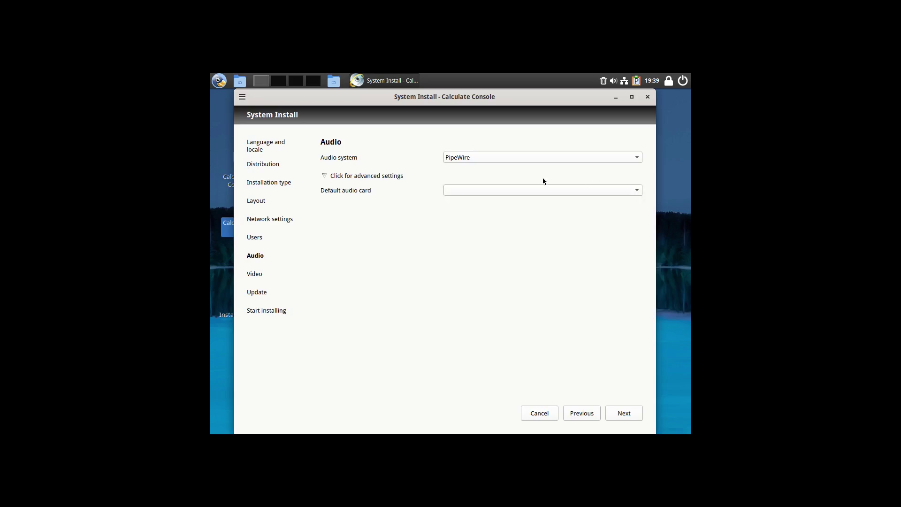
pyautogui.click(624, 413)
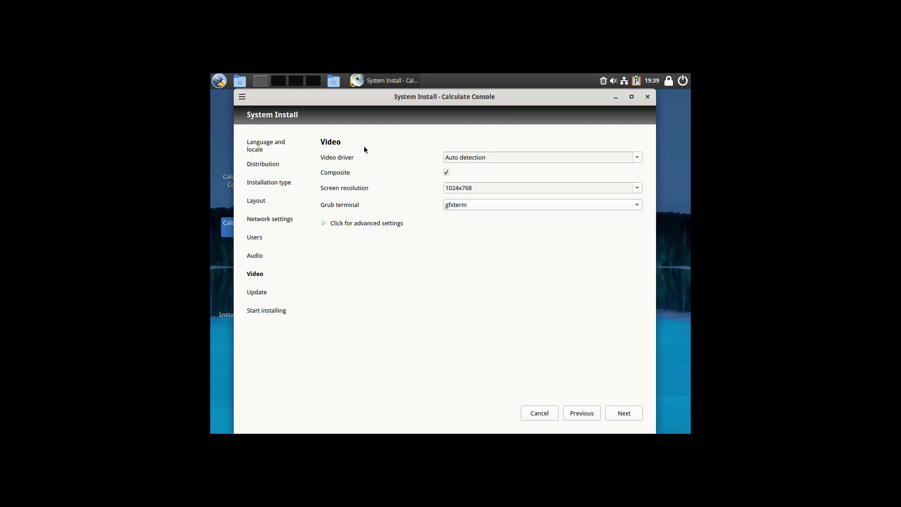
# - Keep the Auto detection video driver, set resolution to 1920x1080, and continue to Update
pyautogui.click(637, 158)
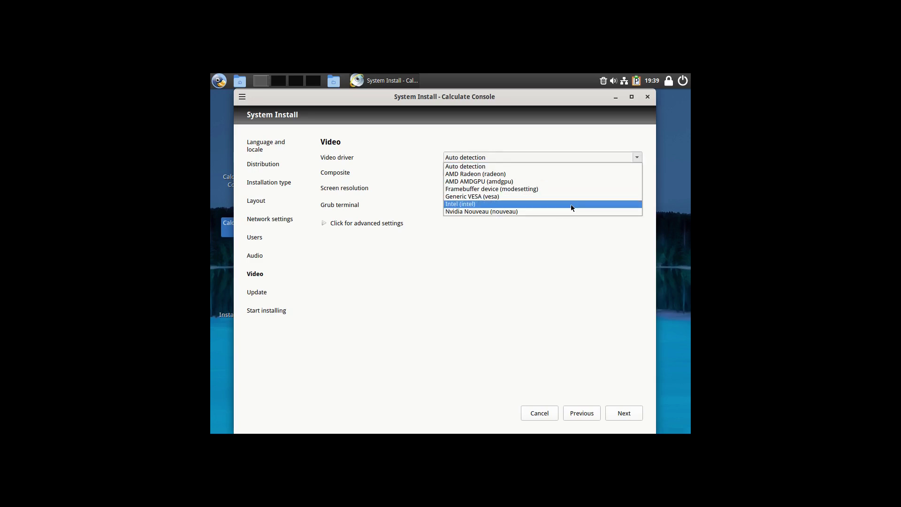
pyautogui.click(567, 134)
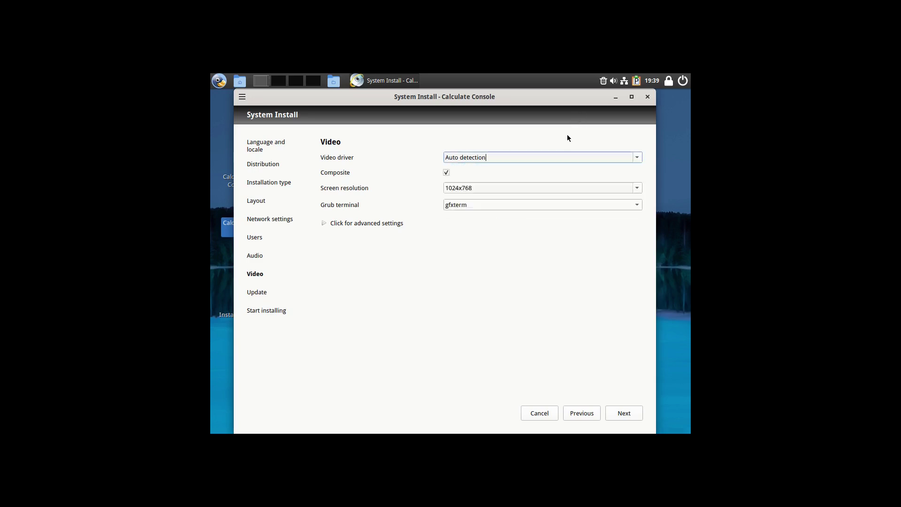
pyautogui.click(637, 186)
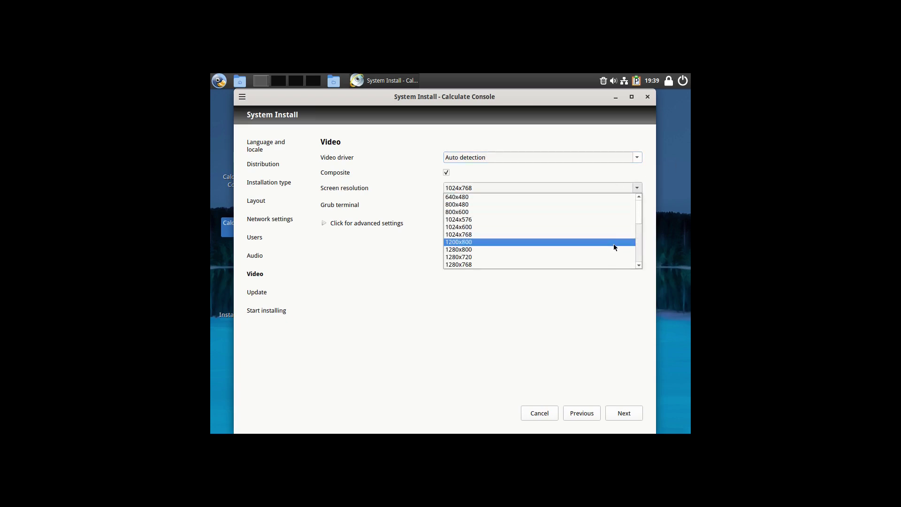
pyautogui.scroll(-5, 615, 254)
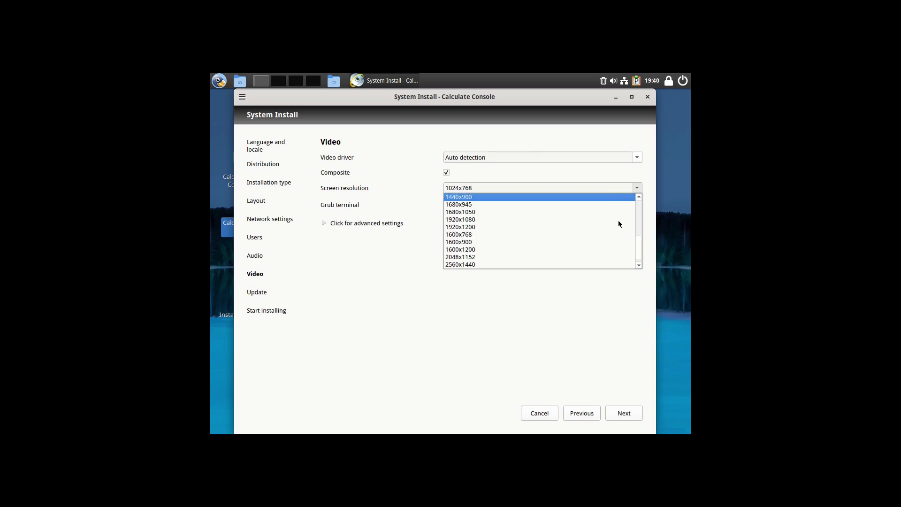
pyautogui.click(609, 220)
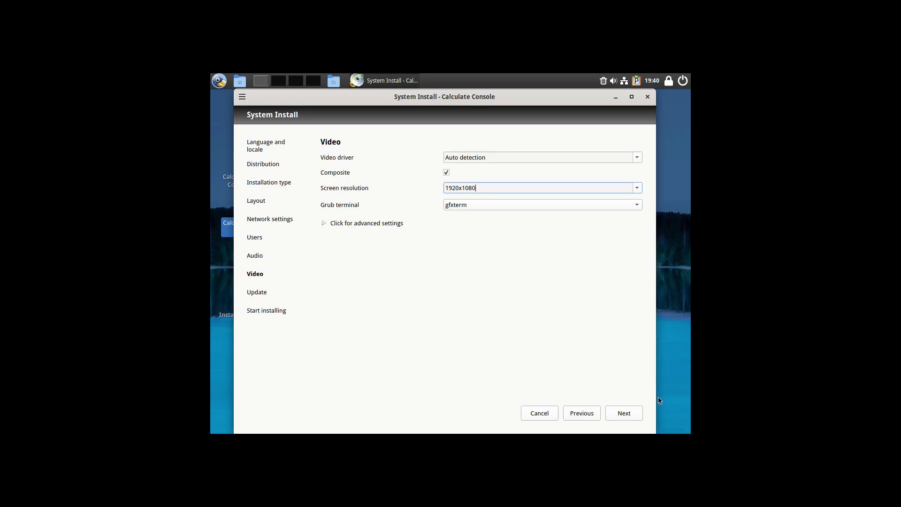
pyautogui.click(627, 411)
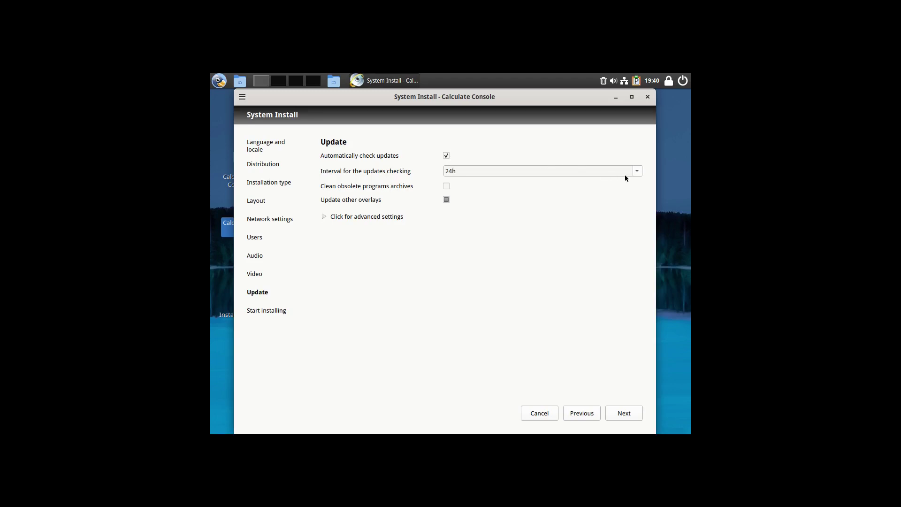
# - Keep the automatic update check interval at 24h and continue to the Start installing step
pyautogui.click(639, 172)
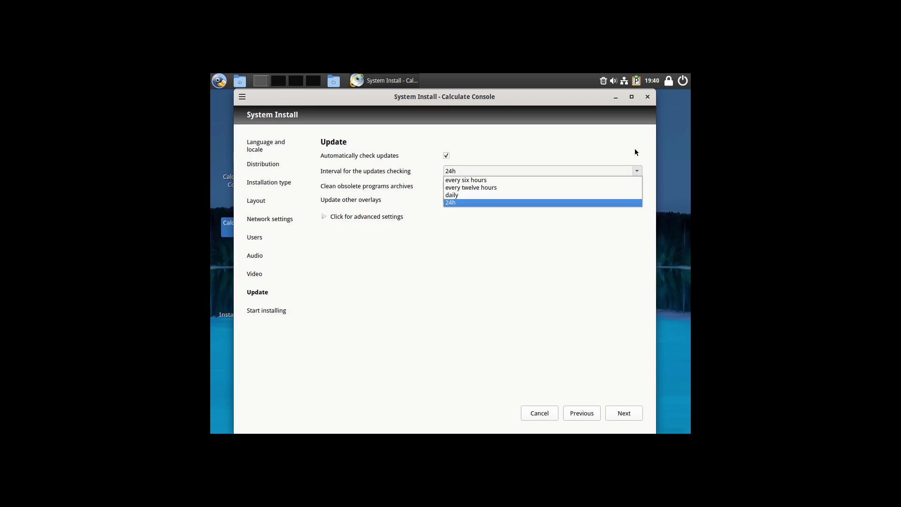
pyautogui.click(631, 149)
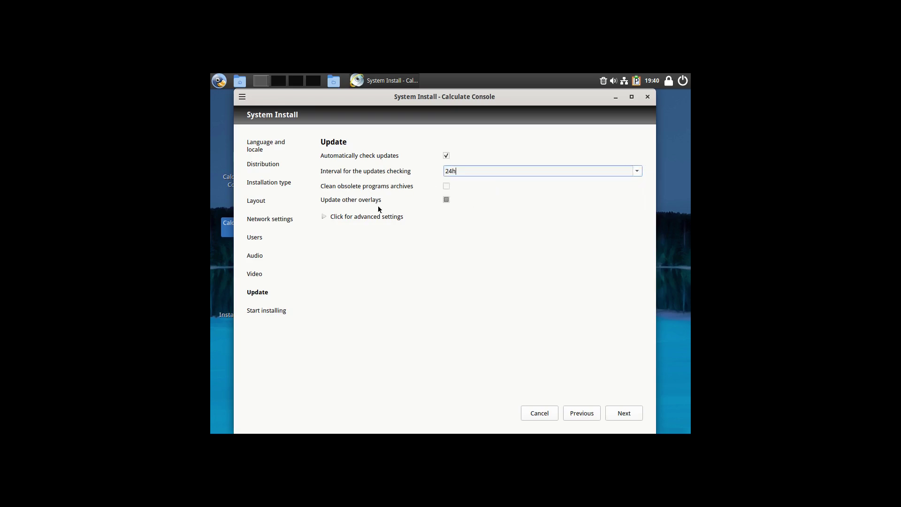
pyautogui.click(323, 218)
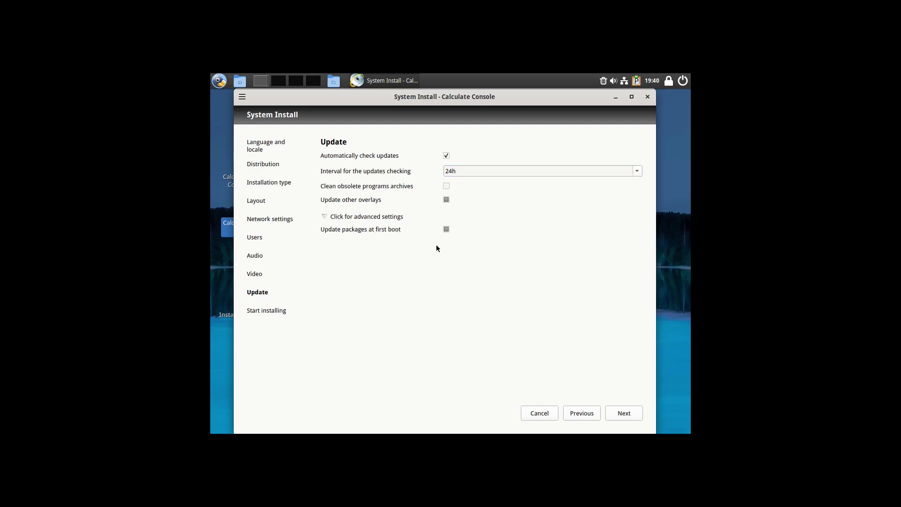
pyautogui.click(327, 219)
pyautogui.click(625, 413)
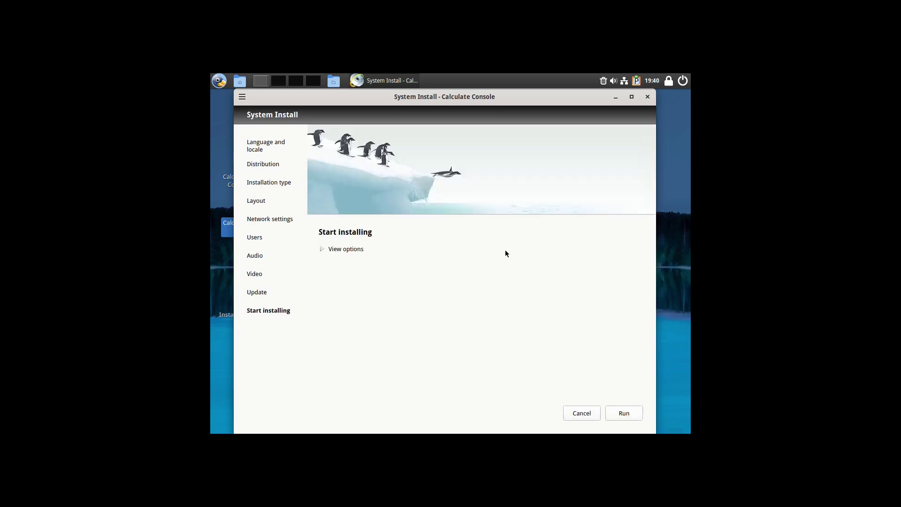
# - Expand View options and scroll through the summary of chosen install settings
pyautogui.click(322, 249)
pyautogui.scroll(-5, 542, 295)
pyautogui.scroll(-5, 543, 297)
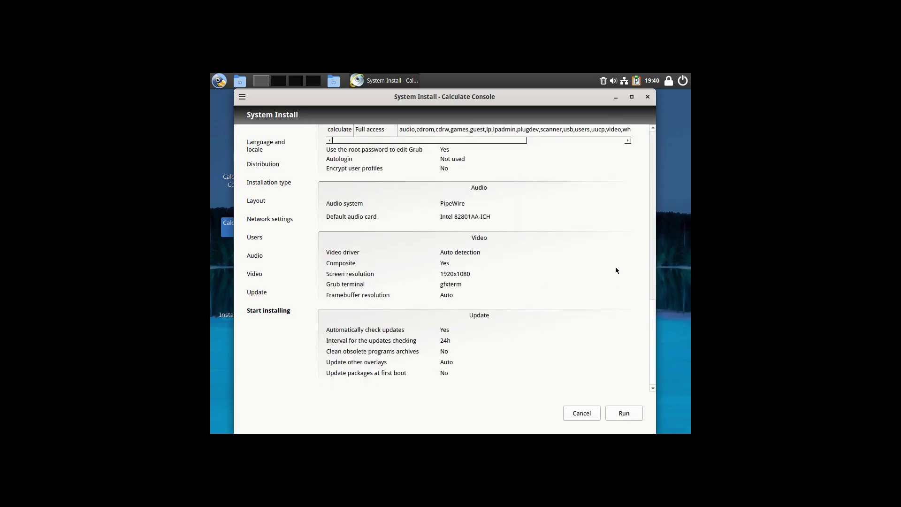
pyautogui.scroll(10, 615, 240)
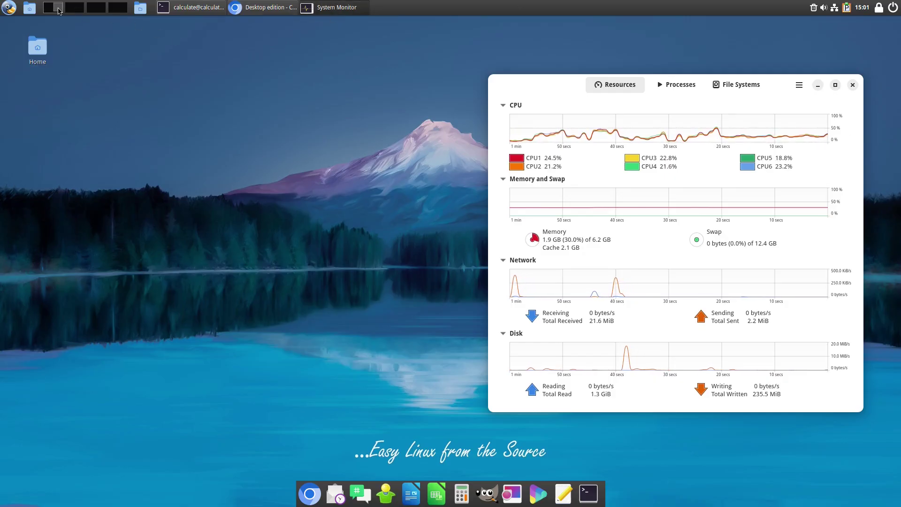
# - Browse the menu's Programming and Sound & Video categories, then launch Calculate Linux Update from Administration
pyautogui.click(13, 9)
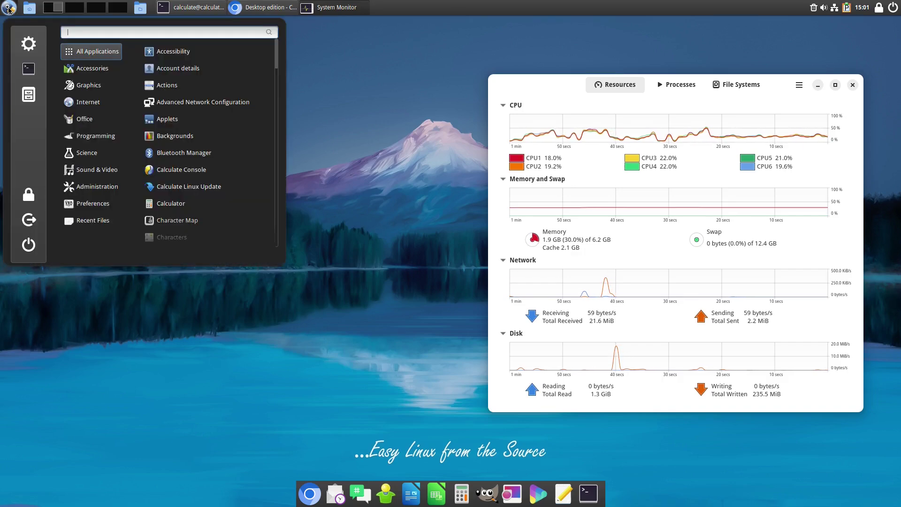
pyautogui.moveTo(93, 66)
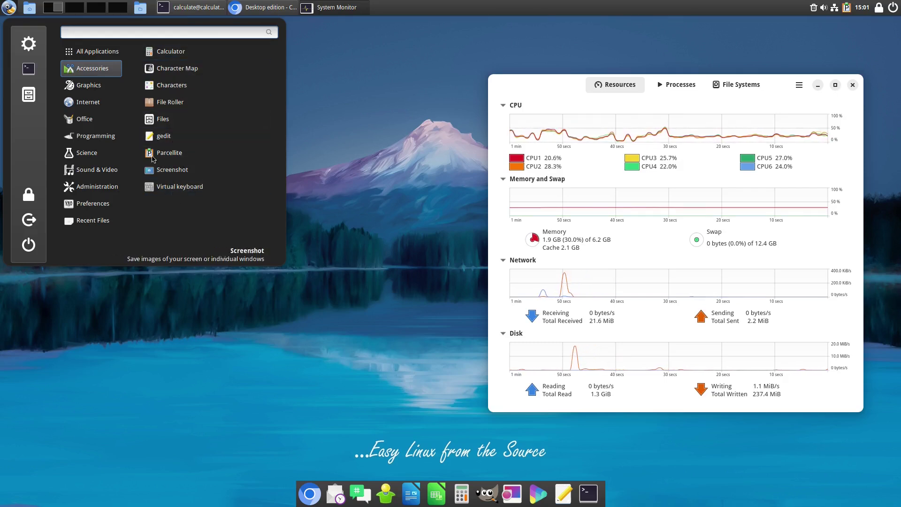
pyautogui.moveTo(93, 86)
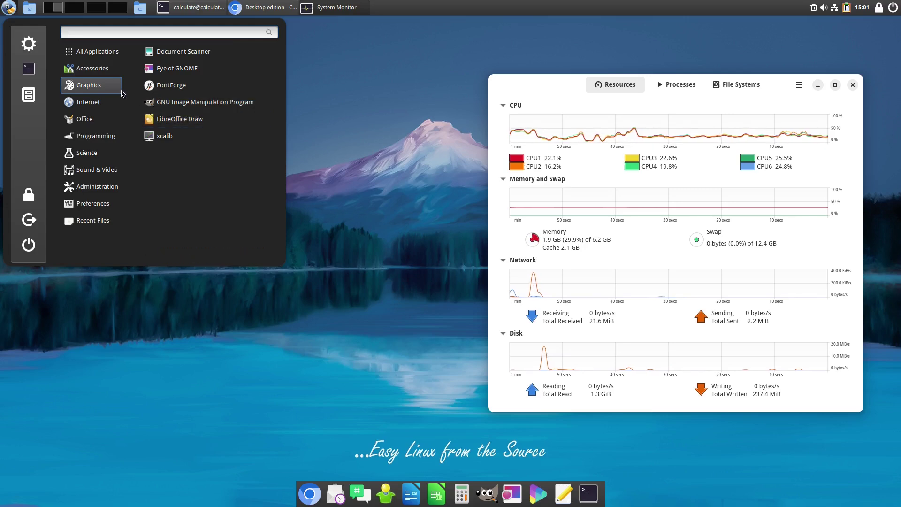
pyautogui.moveTo(86, 104)
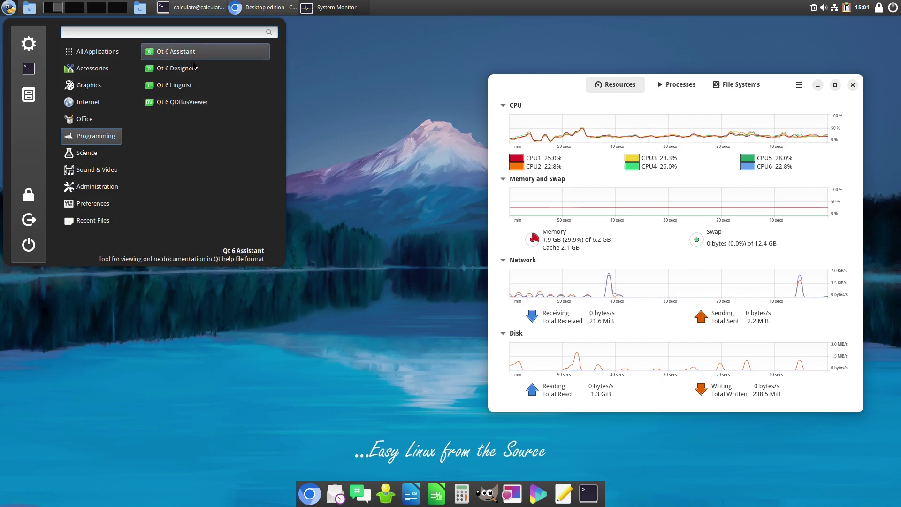
pyautogui.moveTo(107, 153)
pyautogui.moveTo(103, 170)
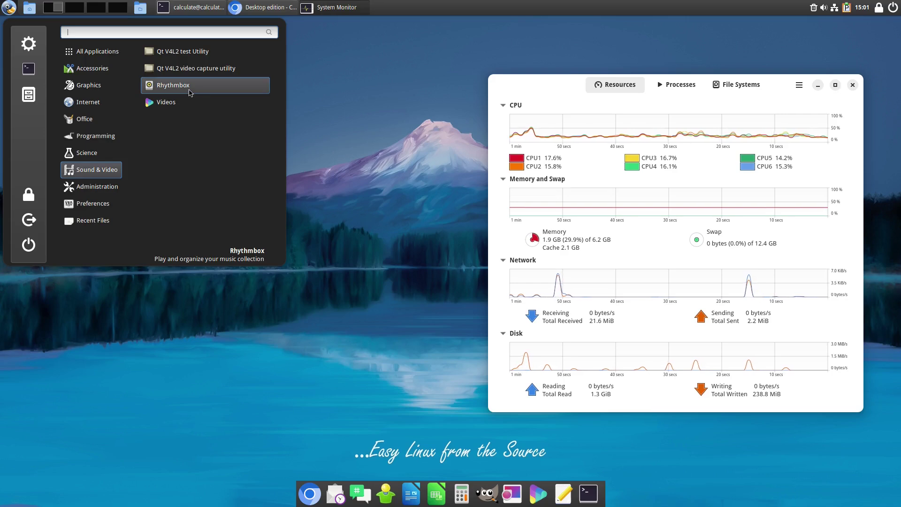
pyautogui.click(93, 186)
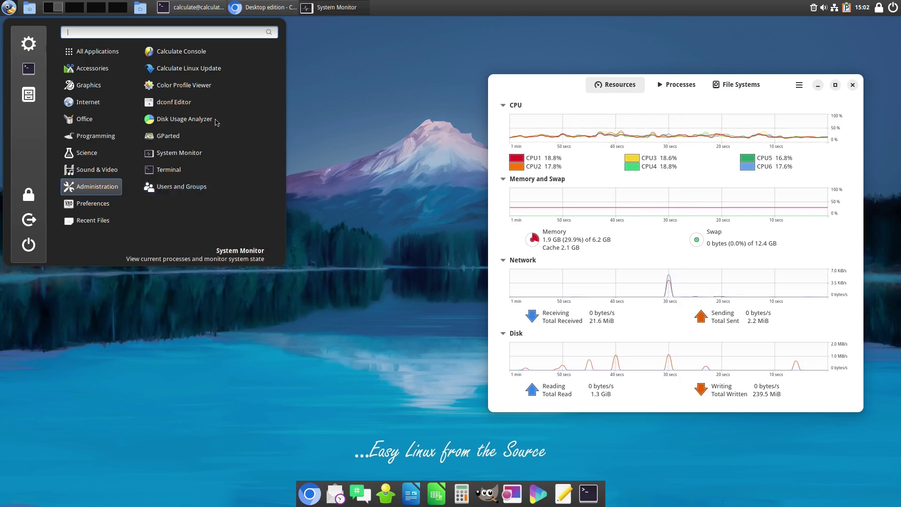
pyautogui.click(210, 71)
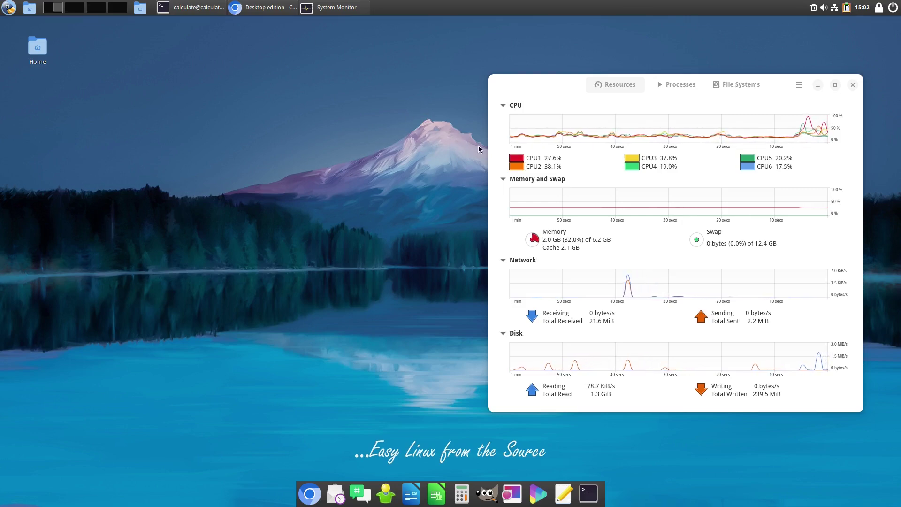
pyautogui.click(9, 8)
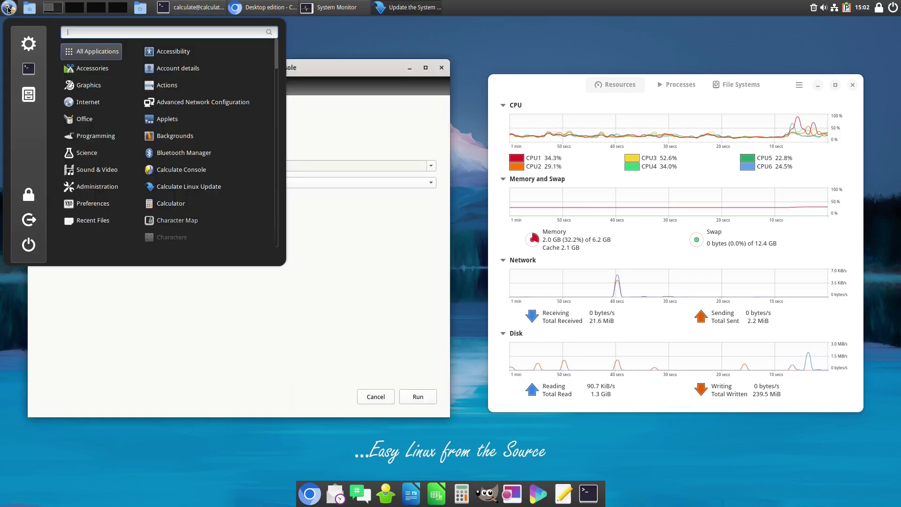
pyautogui.click(183, 166)
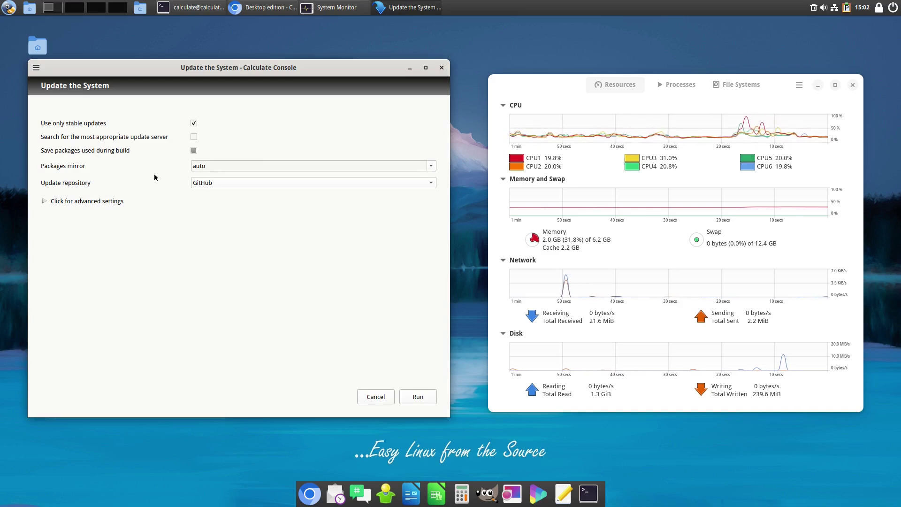
pyautogui.click(430, 167)
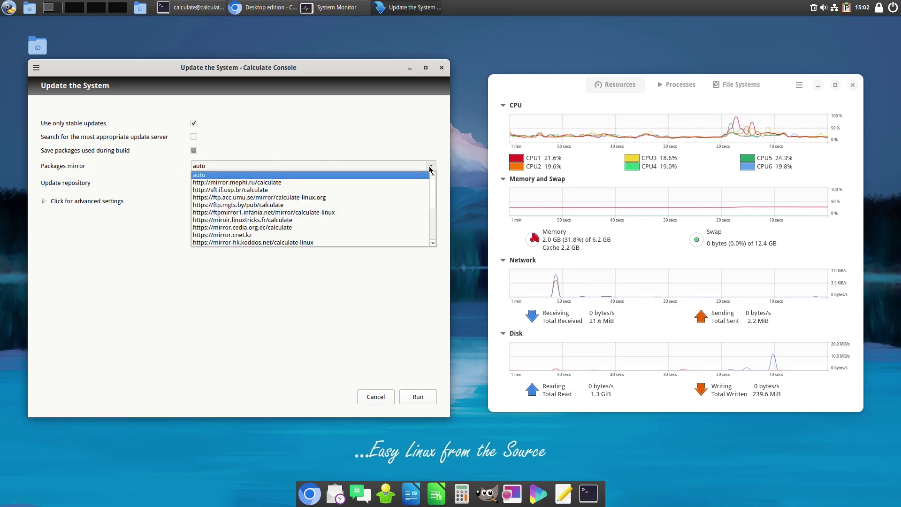
pyautogui.click(430, 168)
pyautogui.click(430, 183)
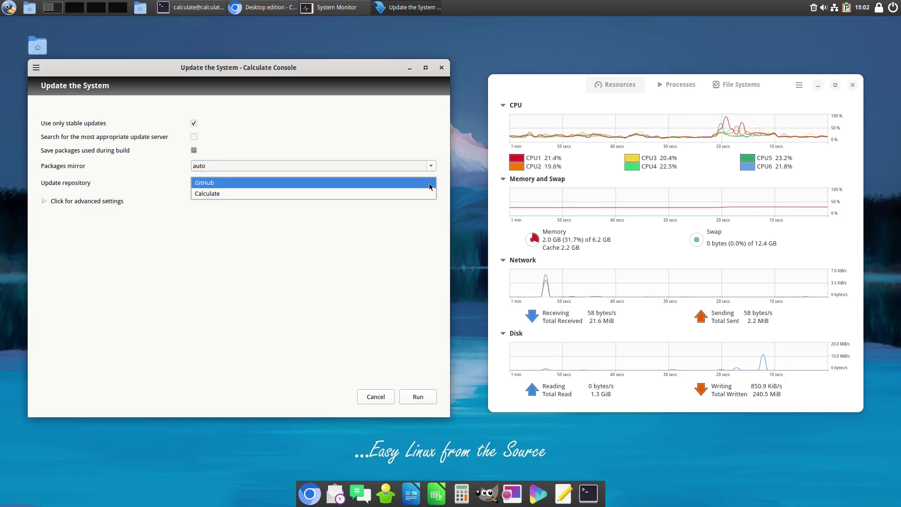
pyautogui.click(430, 186)
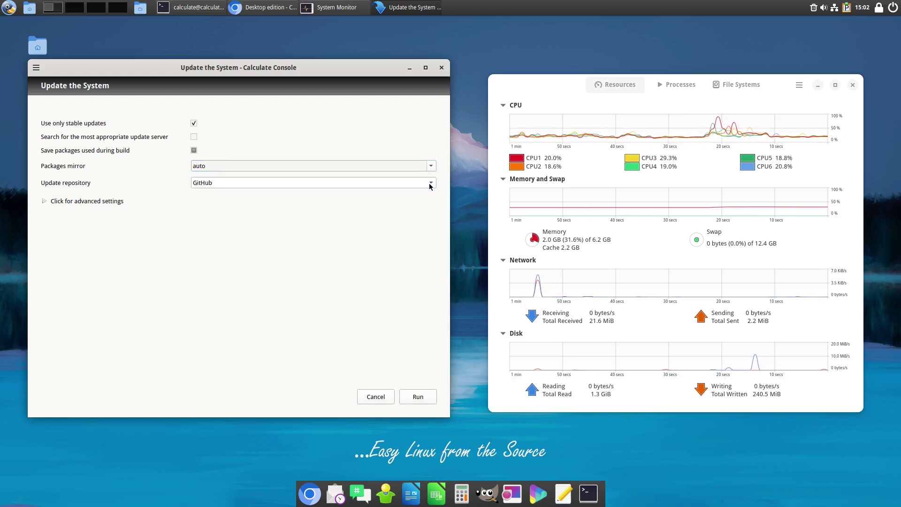
pyautogui.click(77, 202)
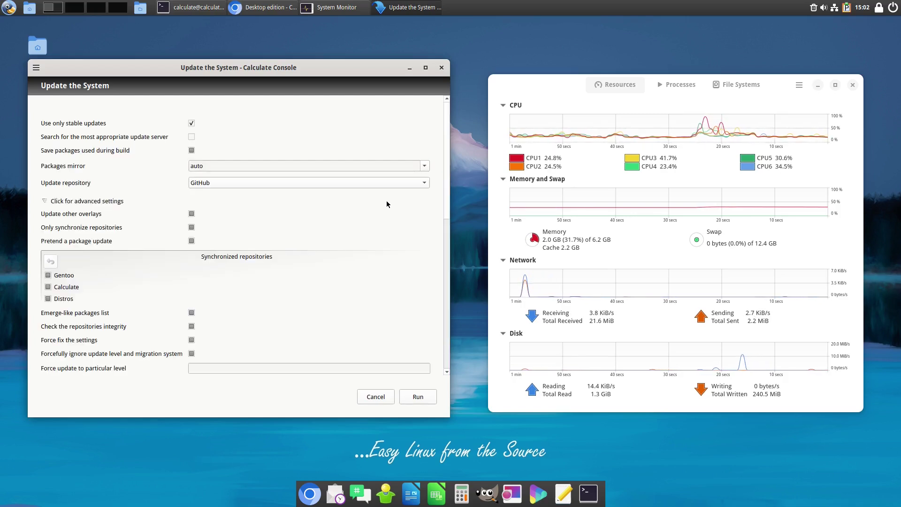
pyautogui.scroll(-10, 443, 269)
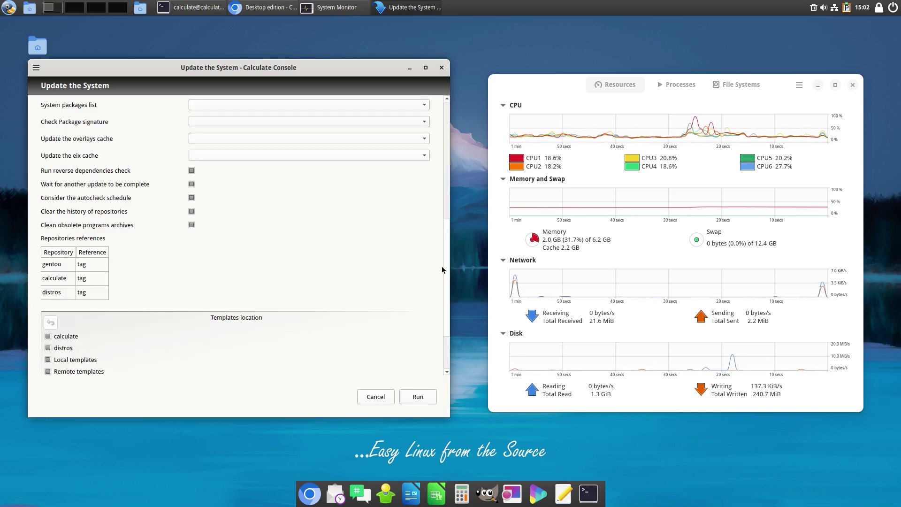
pyautogui.scroll(10, 445, 191)
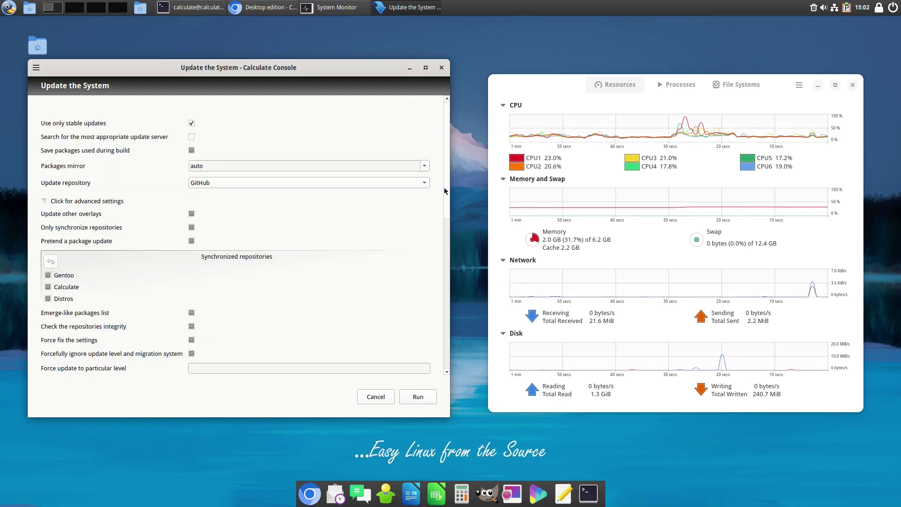
pyautogui.click(375, 396)
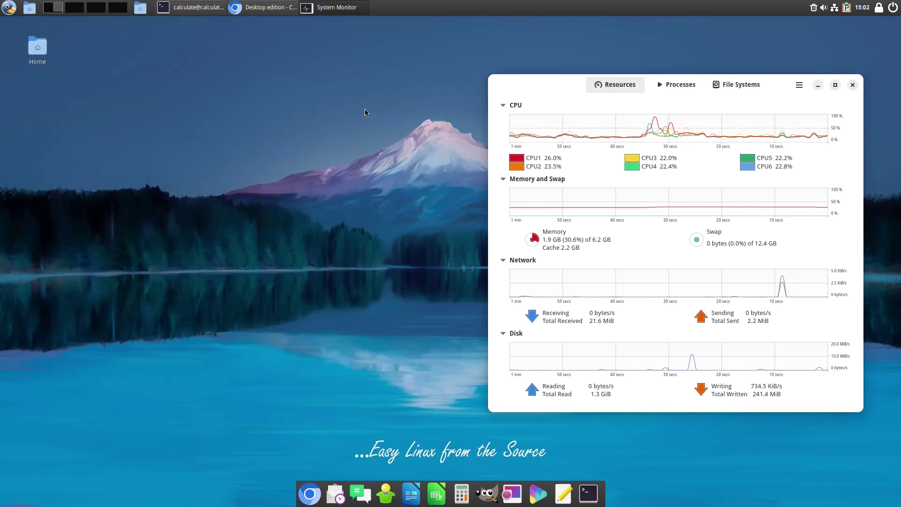
# - Search the menu for 'abo', view System Info, close it, and bring Chromium back
pyautogui.click(7, 8)
pyautogui.write('sys')
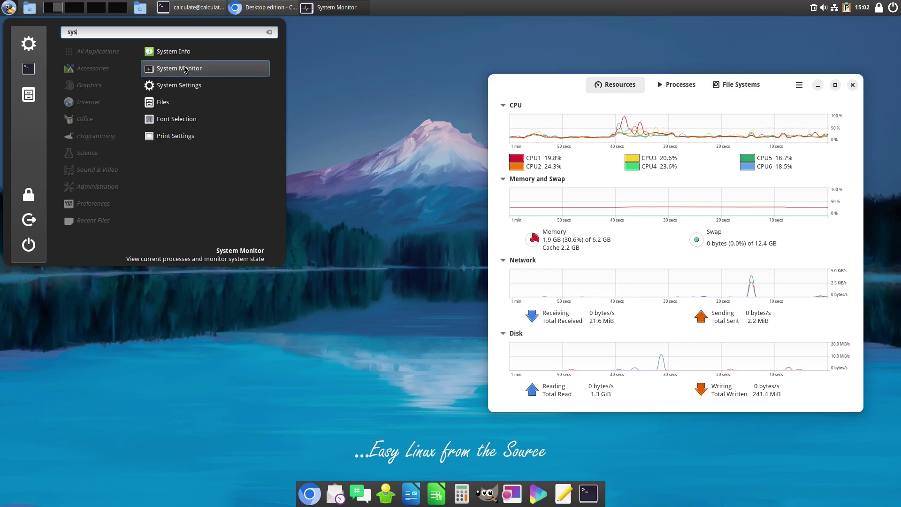
pyautogui.press('BackSpace')
pyautogui.press('BackSpace')
pyautogui.press('BackSpace')
pyautogui.write('abou')
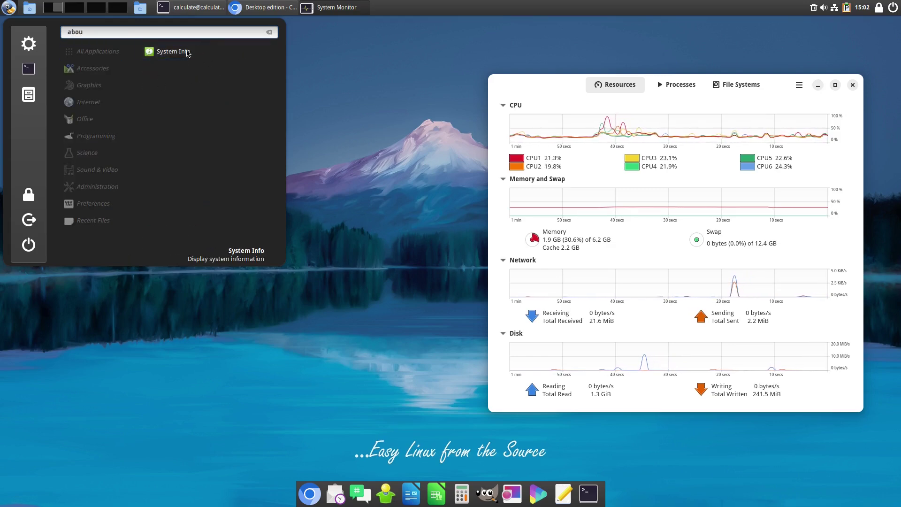
pyautogui.click(186, 53)
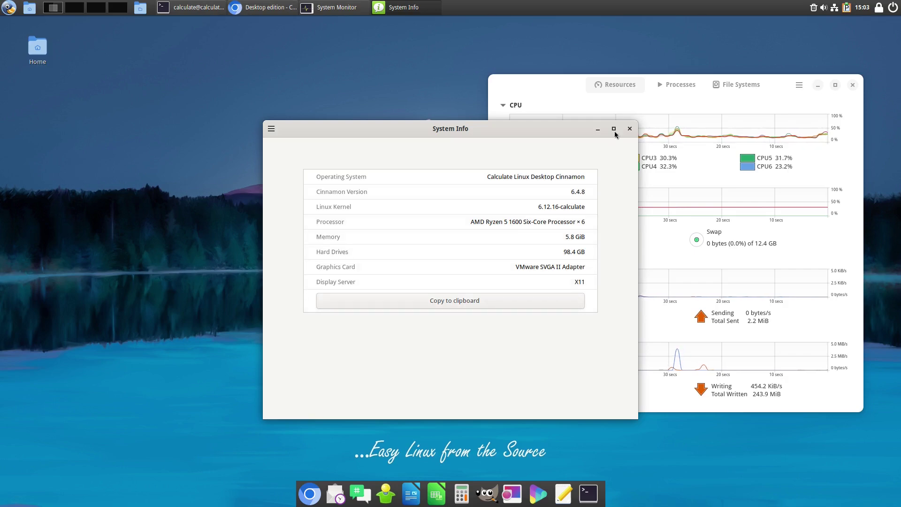
pyautogui.click(630, 129)
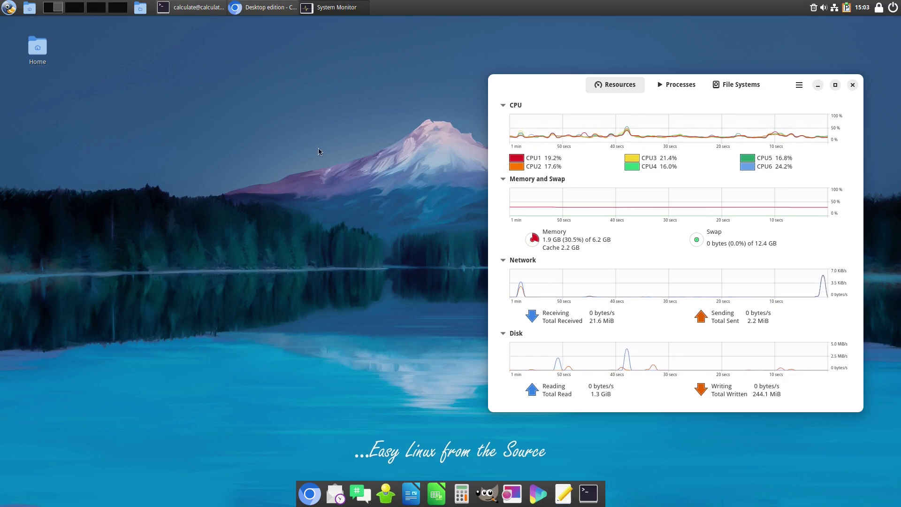
pyautogui.click(267, 8)
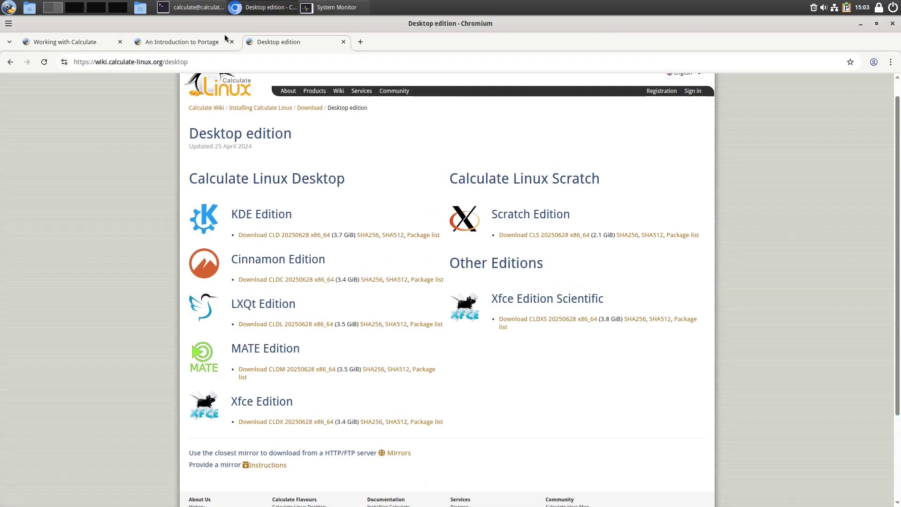
# - Switch to the An Introduction to Portage tab and highlight '--search pdf' in the search example
pyautogui.click(181, 47)
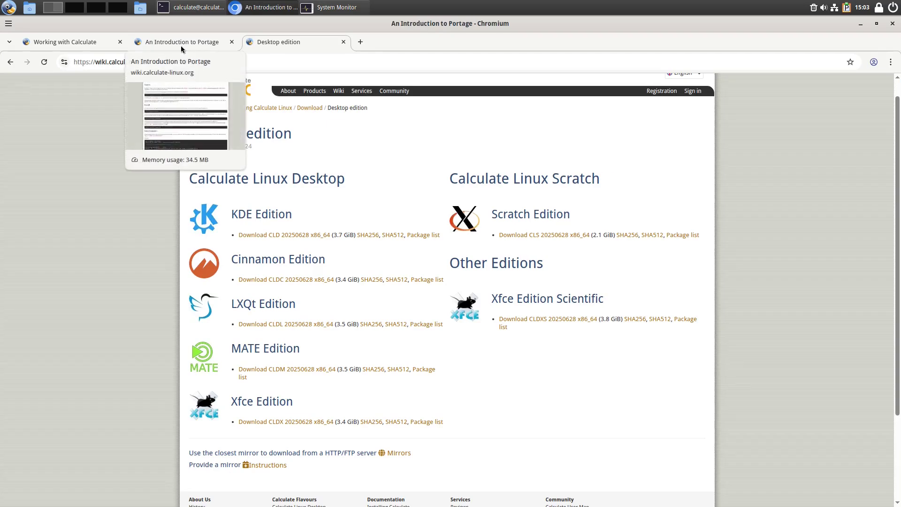
pyautogui.scroll(3, 467, 242)
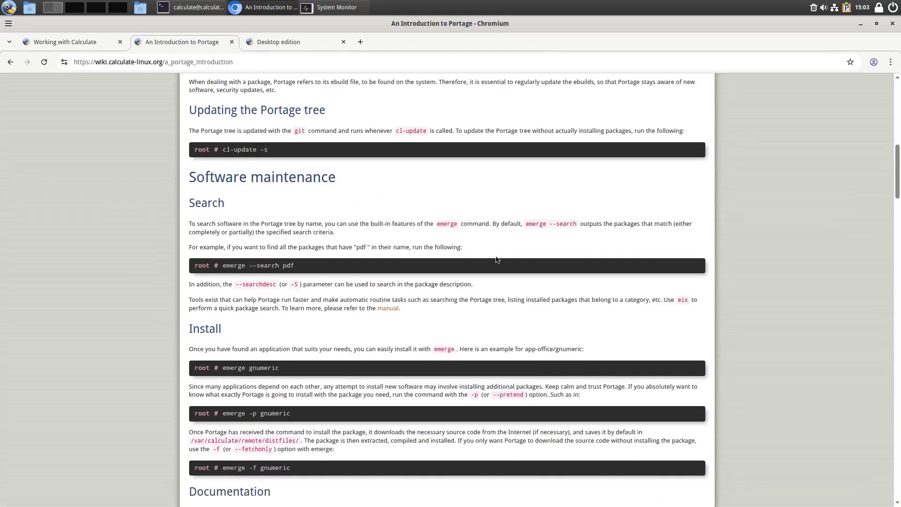
pyautogui.scroll(-3, 483, 251)
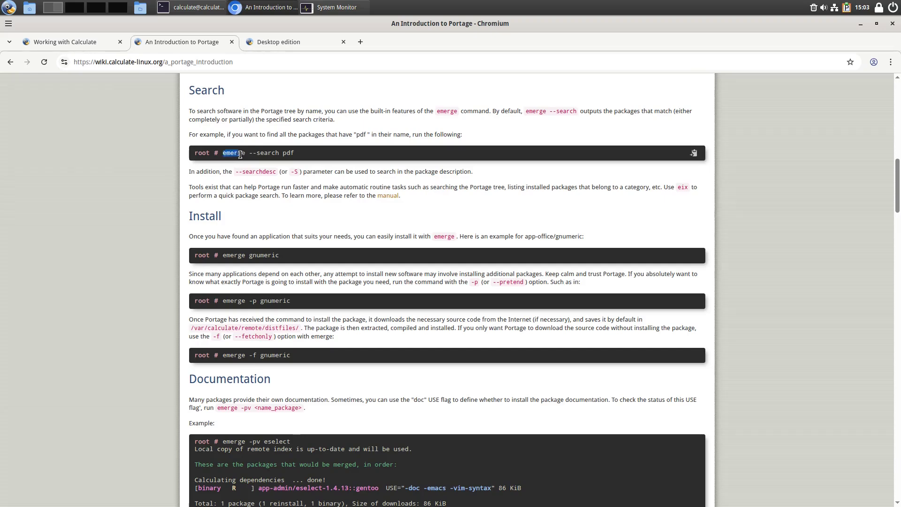
pyautogui.click(344, 193)
pyautogui.moveTo(248, 155); pyautogui.dragTo(278, 160)
pyautogui.click(309, 195)
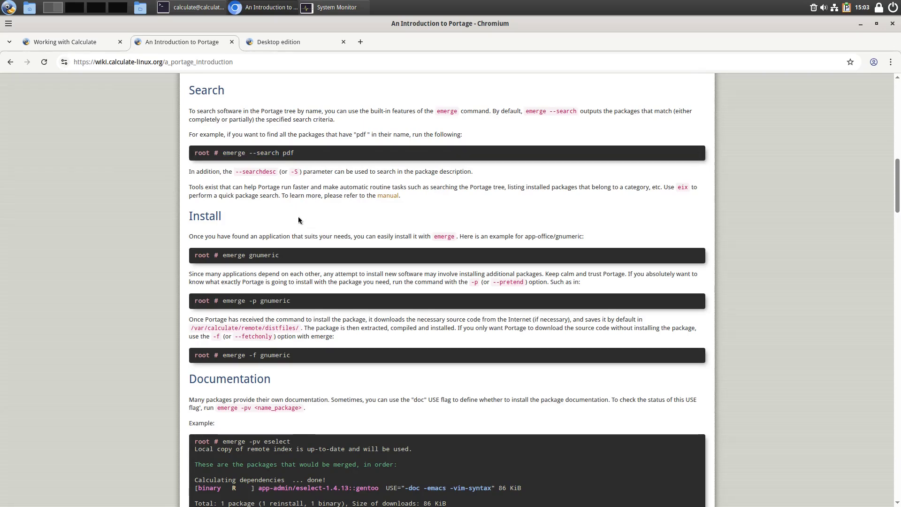
# - Scroll to the install example and select 'emerge' and 'gnumeric' in its command
pyautogui.scroll(-1, 281, 206)
pyautogui.moveTo(222, 199); pyautogui.dragTo(244, 201)
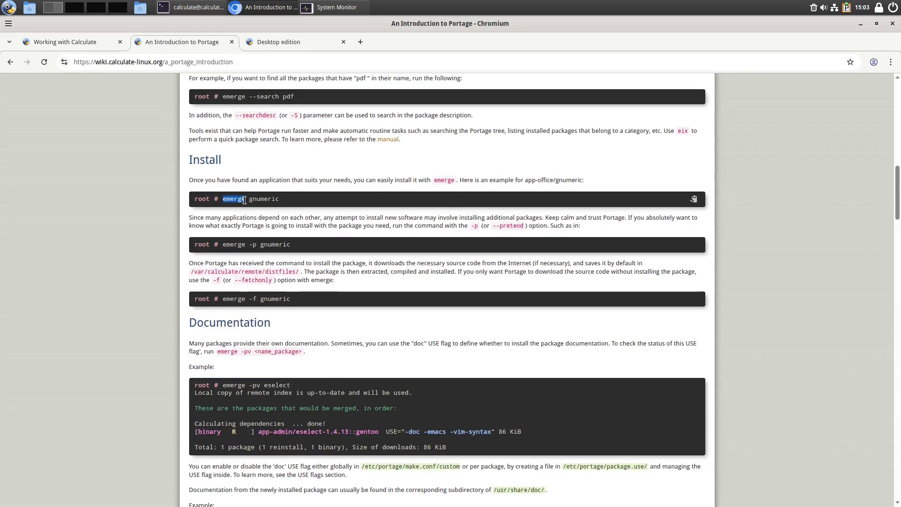
pyautogui.click(252, 199)
pyautogui.doubleClick(254, 200)
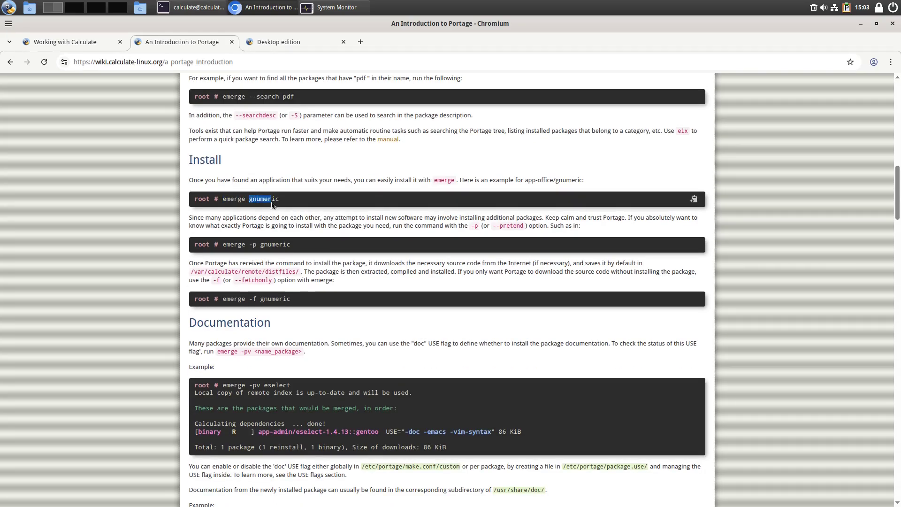
pyautogui.click(404, 168)
pyautogui.click(331, 7)
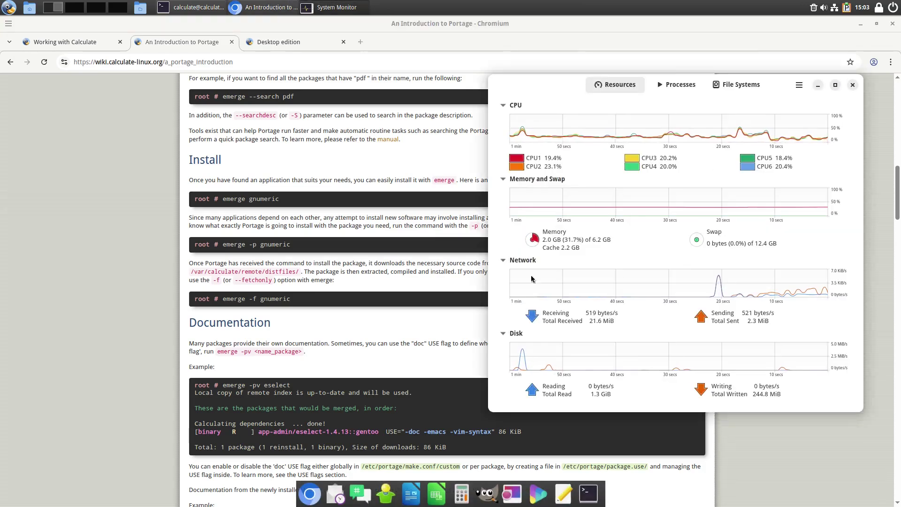
# - Open a terminal and install Firefox 140.0 as root with emerge www-client/firefox
pyautogui.hotkey('ctrl', 'alt', 't')
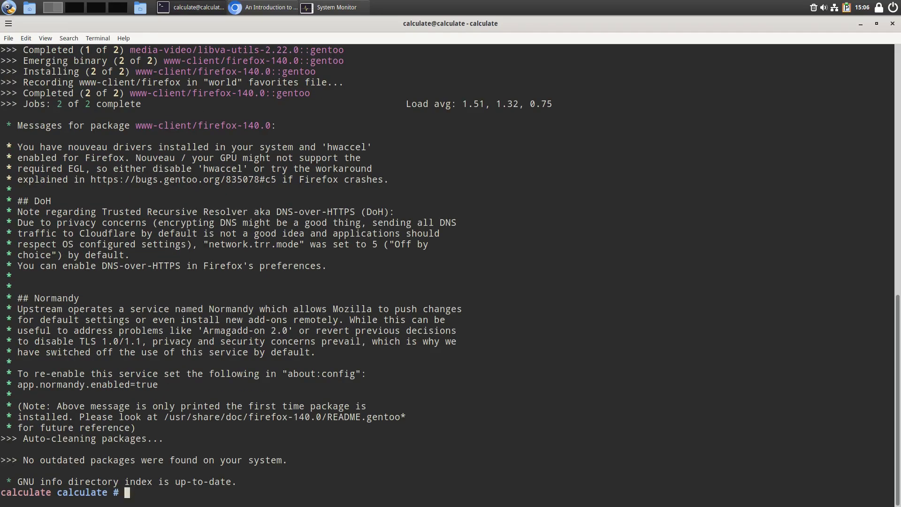
pyautogui.click(17, 6)
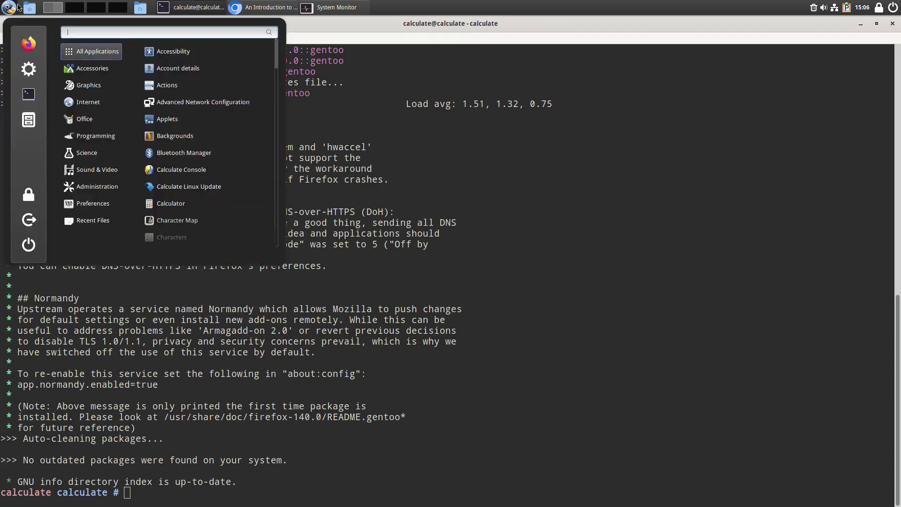
# - Search 'fire' in the launcher, clear the search, and dismiss the menu
pyautogui.write('fire')
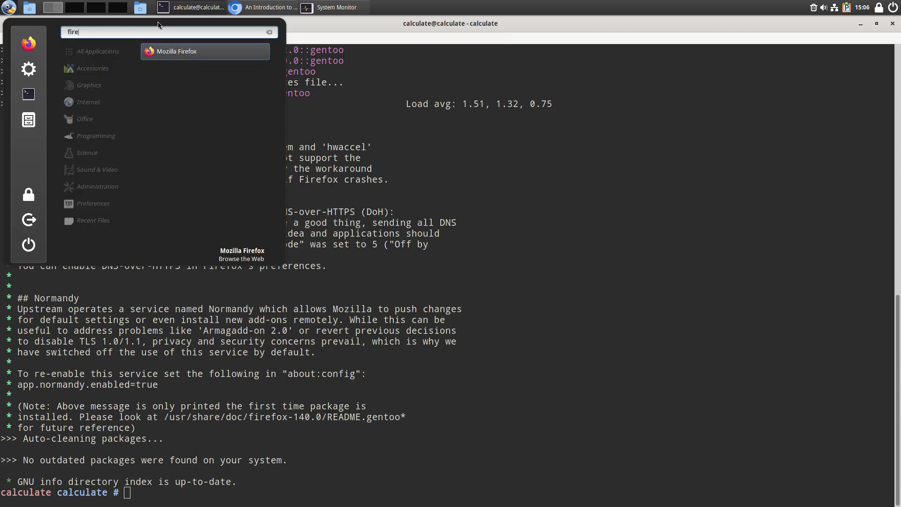
pyautogui.press('BackSpace')
pyautogui.press('BackSpace')
pyautogui.press('BackSpace')
pyautogui.press('BackSpace')
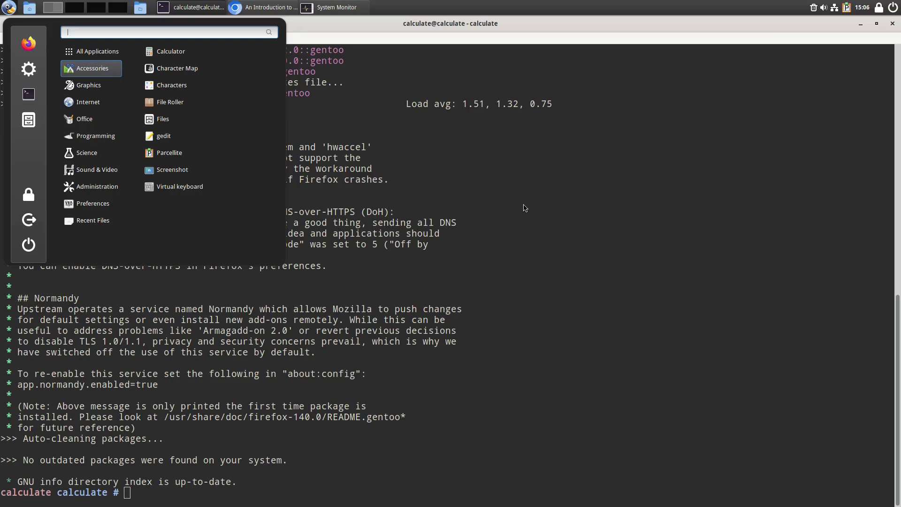
pyautogui.click(567, 194)
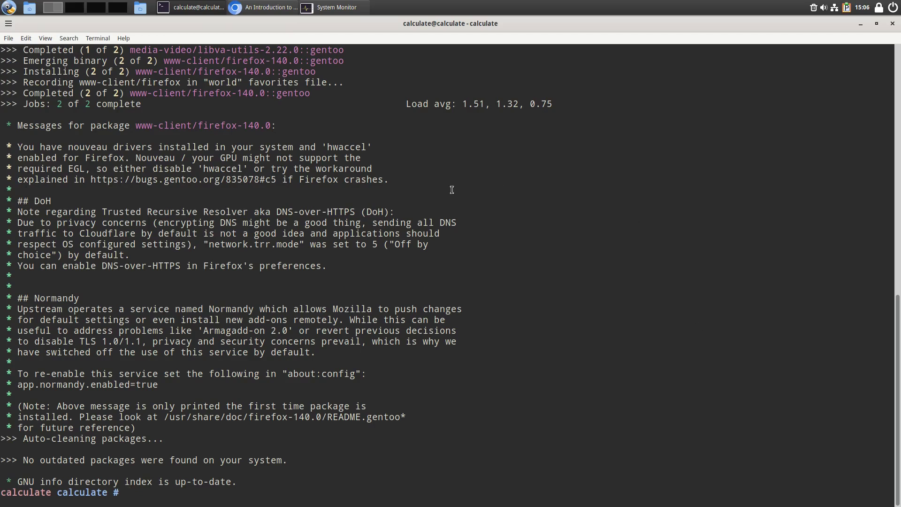
# - Type exit twice to leave the root shell and close the terminal, then minimize Chromium
pyautogui.write('exit')
pyautogui.press('Return')
pyautogui.write('exit')
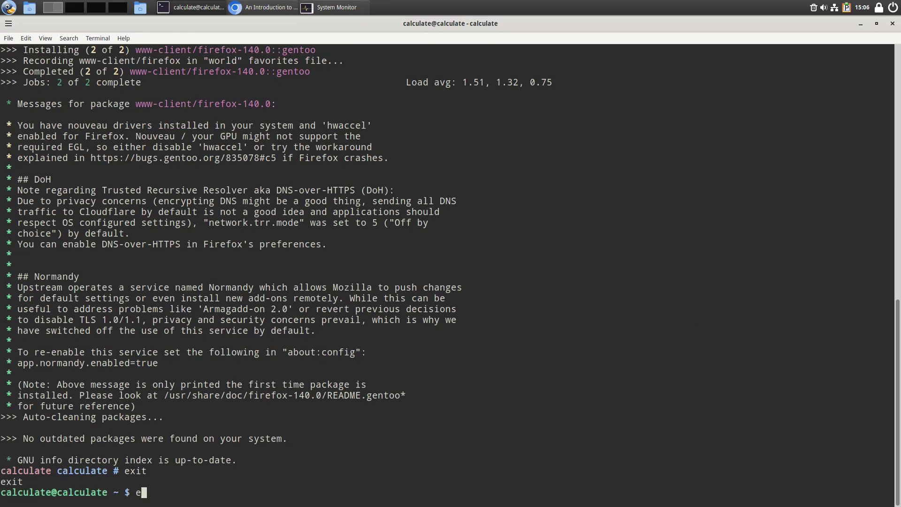
pyautogui.press('Return')
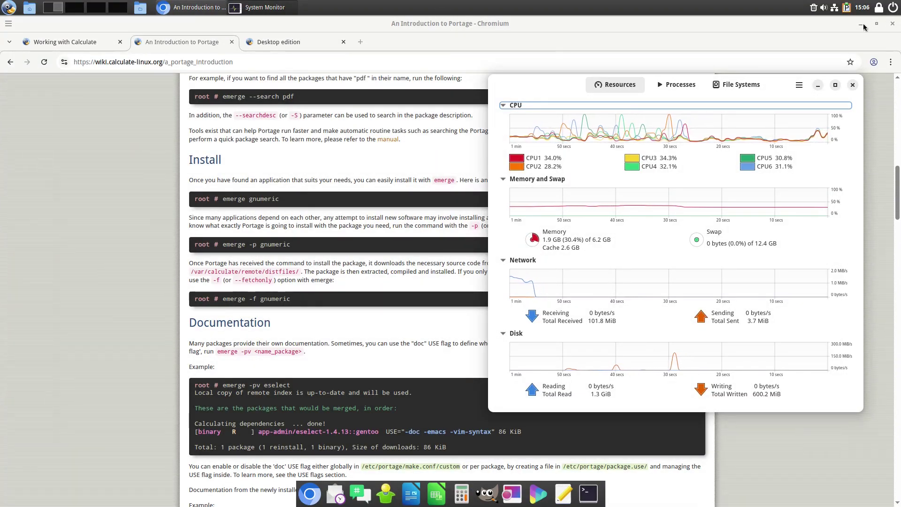
pyautogui.click(192, 7)
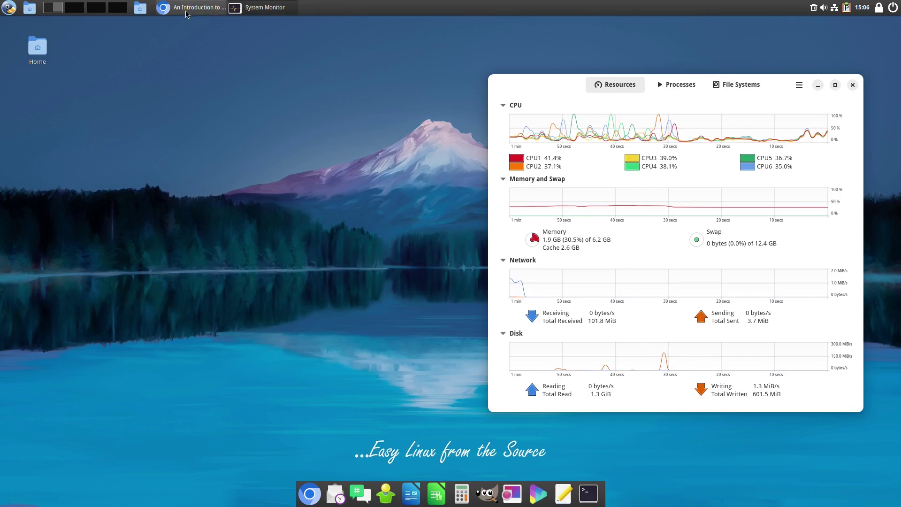
# - Restore Chromium, scroll the Portage article down to its error sections, and switch to Working with Calculate
pyautogui.click(193, 7)
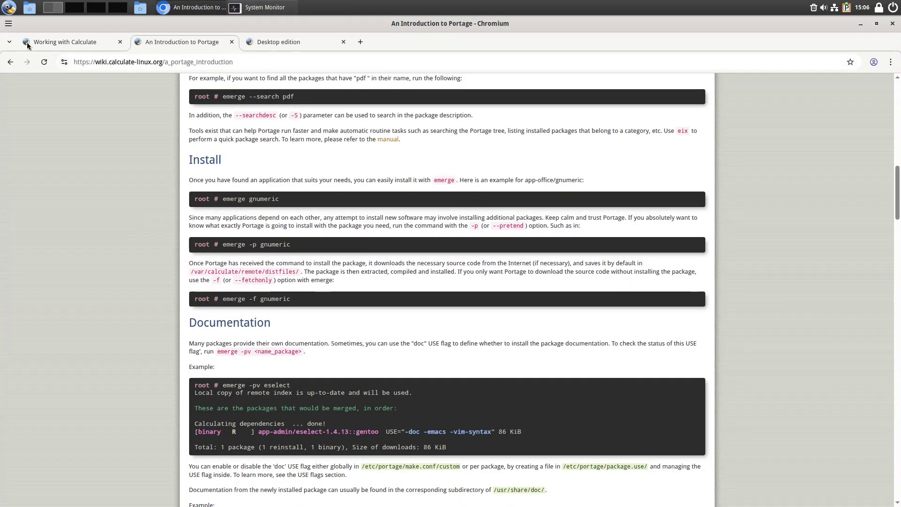
pyautogui.scroll(-2, 341, 207)
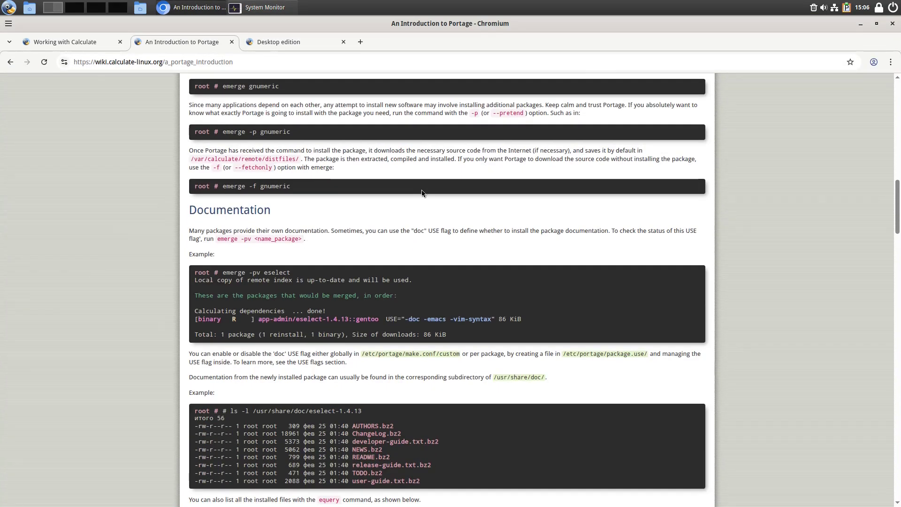
pyautogui.scroll(-10, 356, 209)
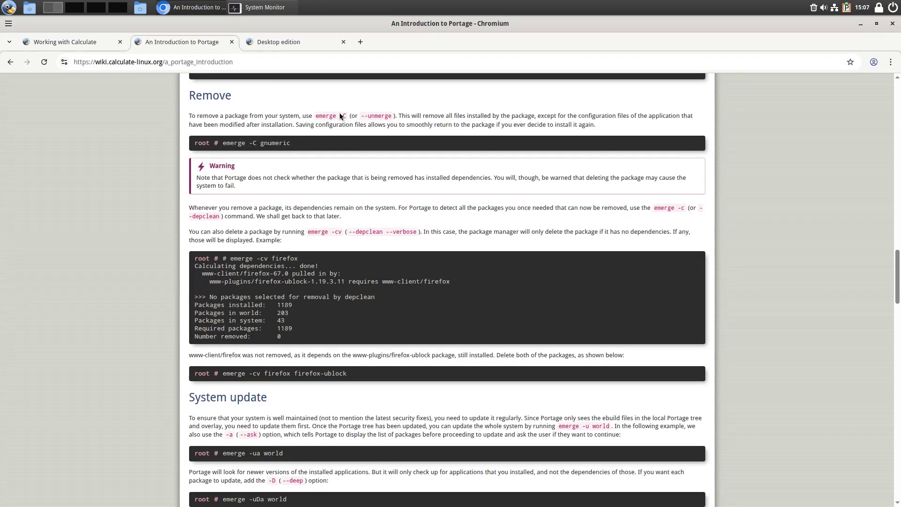
pyautogui.scroll(-3, 384, 230)
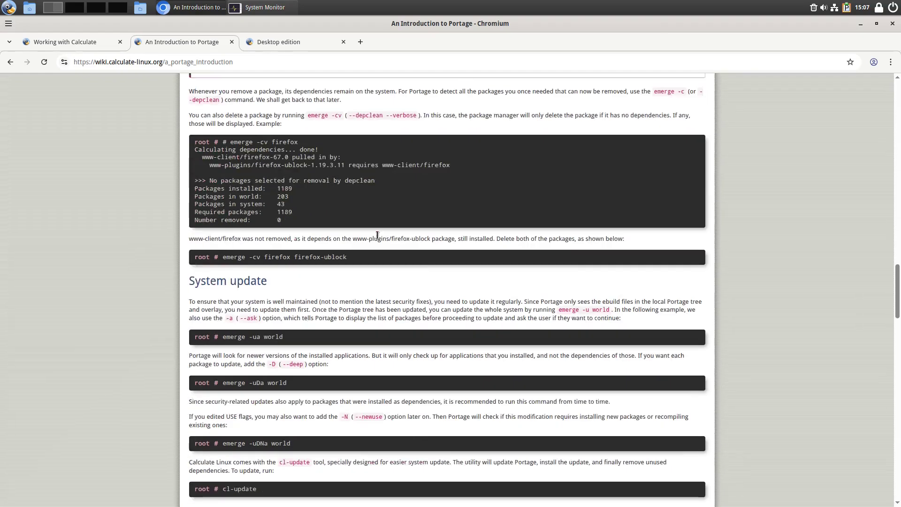
pyautogui.scroll(-2, 351, 275)
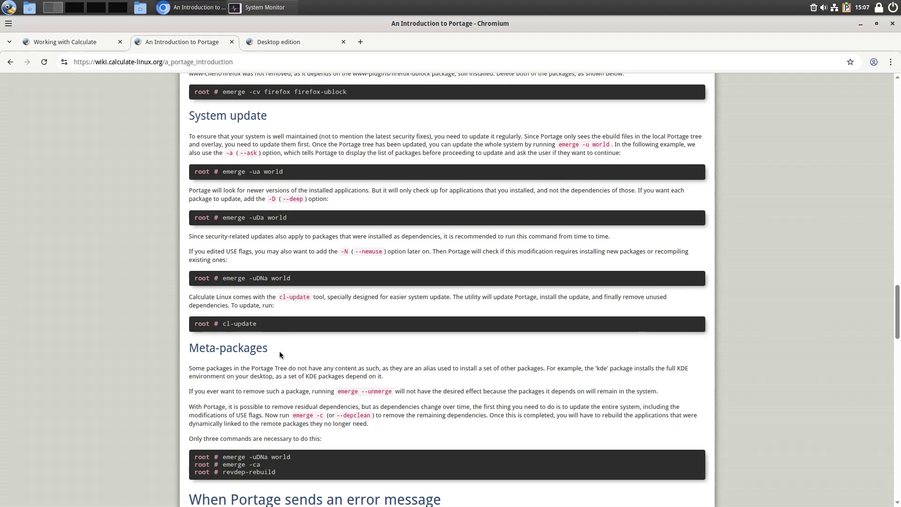
pyautogui.scroll(-7, 343, 278)
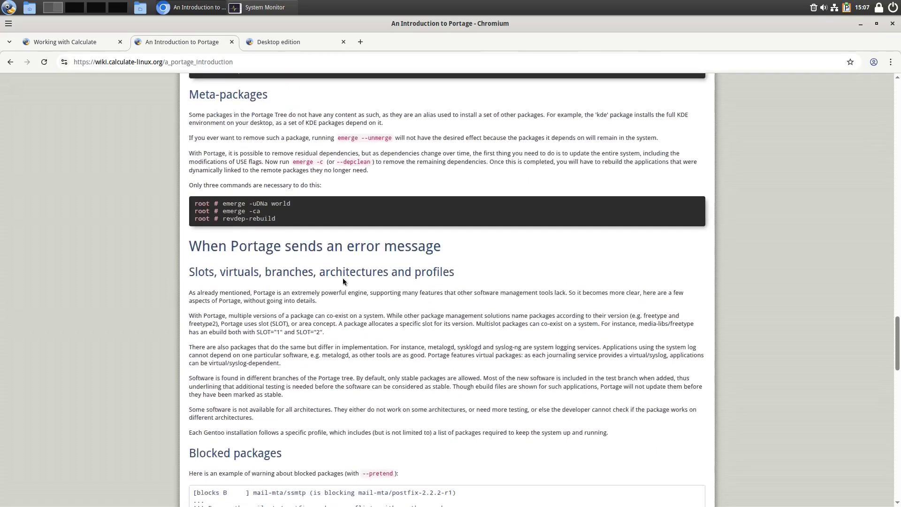
pyautogui.scroll(-4, 388, 320)
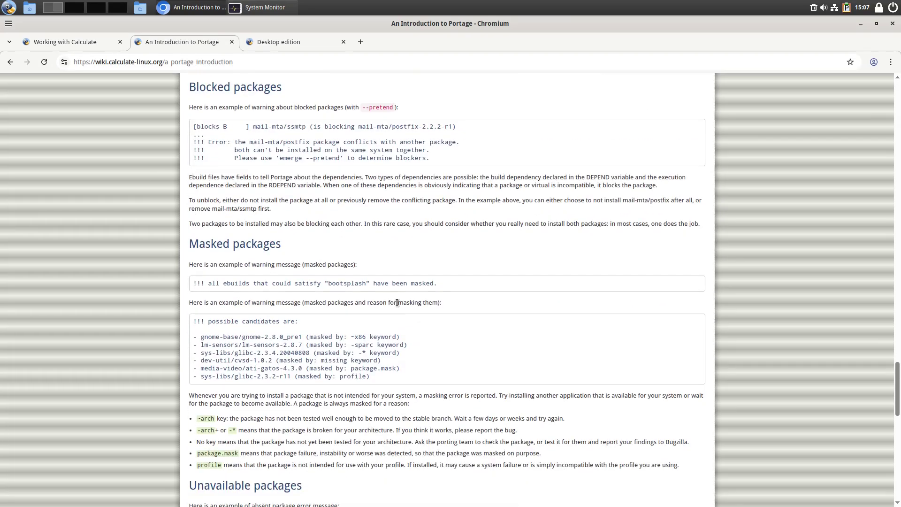
pyautogui.scroll(-4, 239, 141)
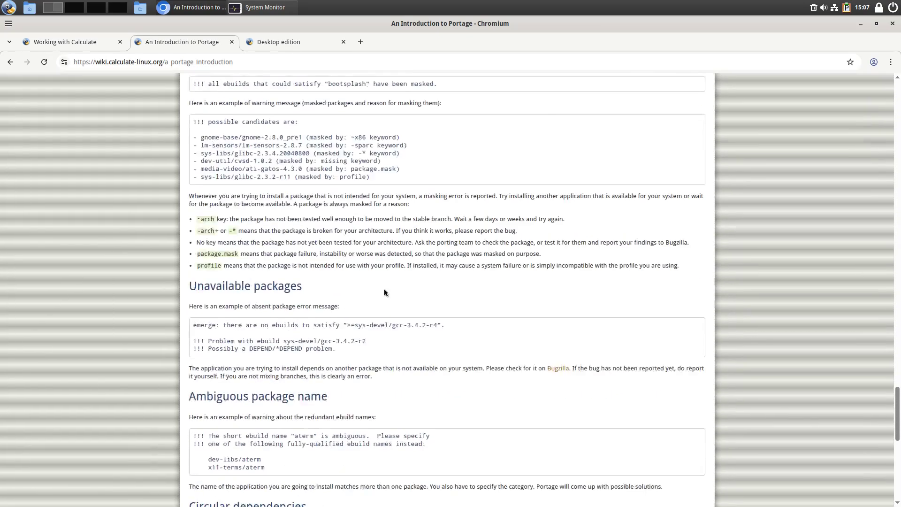
pyautogui.scroll(20, 356, 235)
pyautogui.click(65, 41)
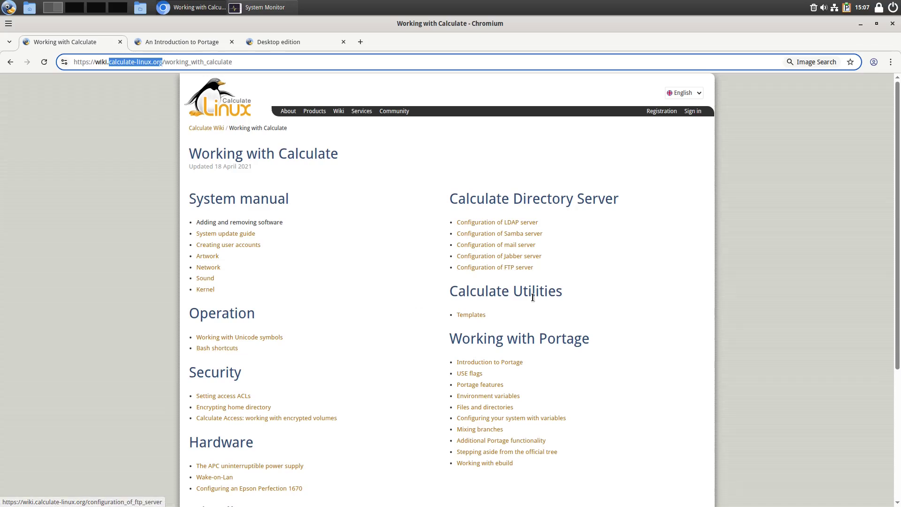
# - Close the Chromium window and the System Monitor, leaving the bare desktop
pyautogui.scroll(-2, 533, 297)
pyautogui.scroll(2, 620, 322)
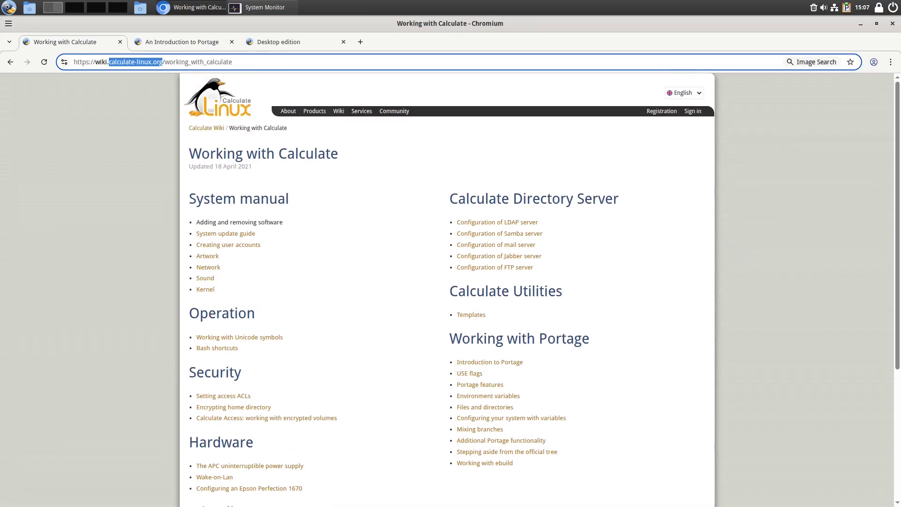
pyautogui.click(893, 25)
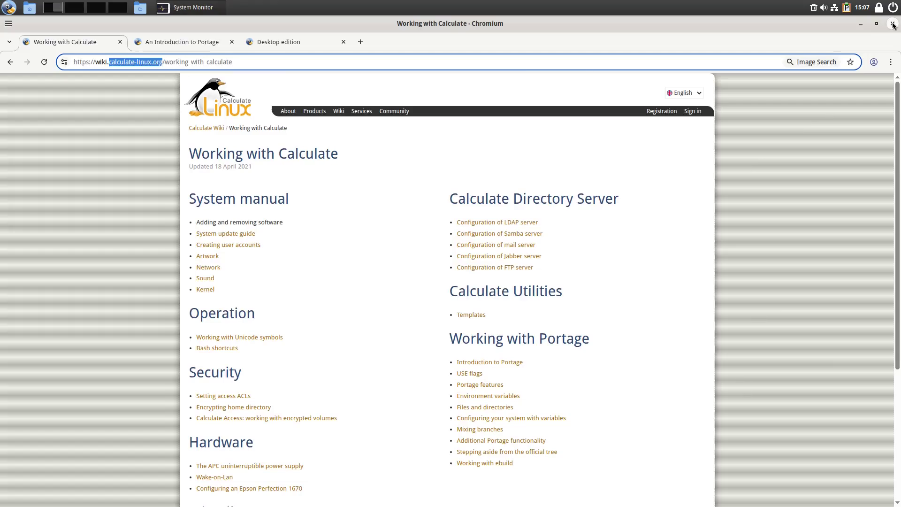
pyautogui.click(852, 86)
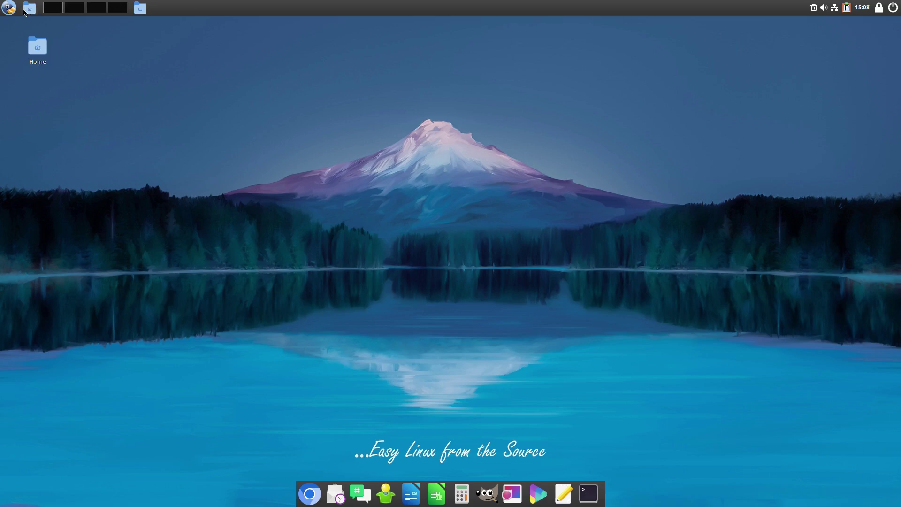
pyautogui.click(9, 7)
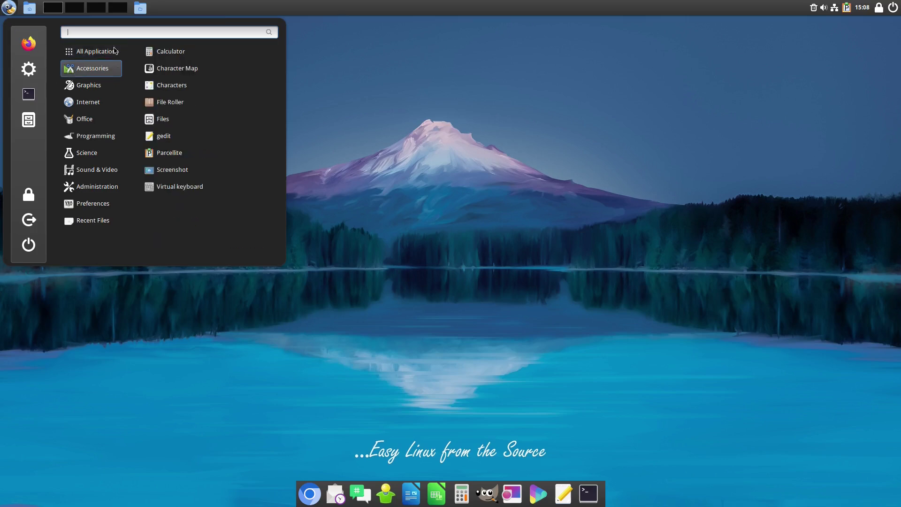
pyautogui.click(9, 8)
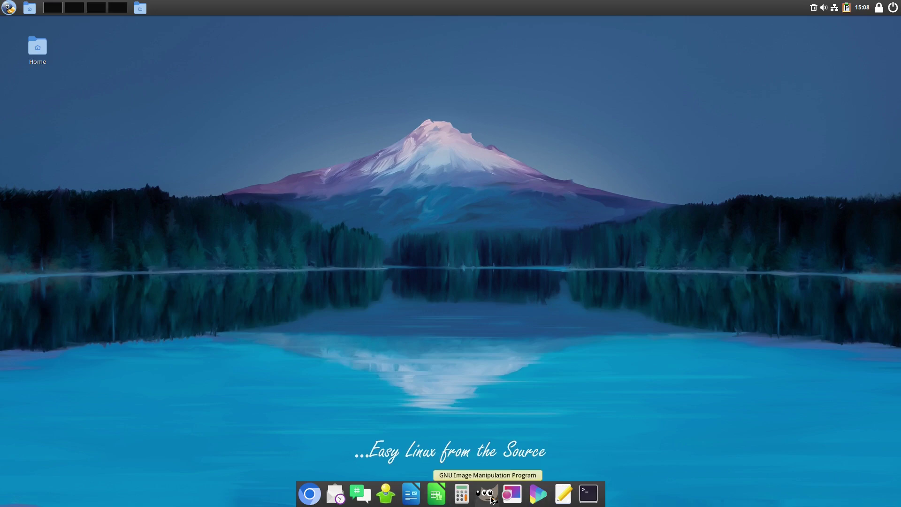
pyautogui.click(488, 493)
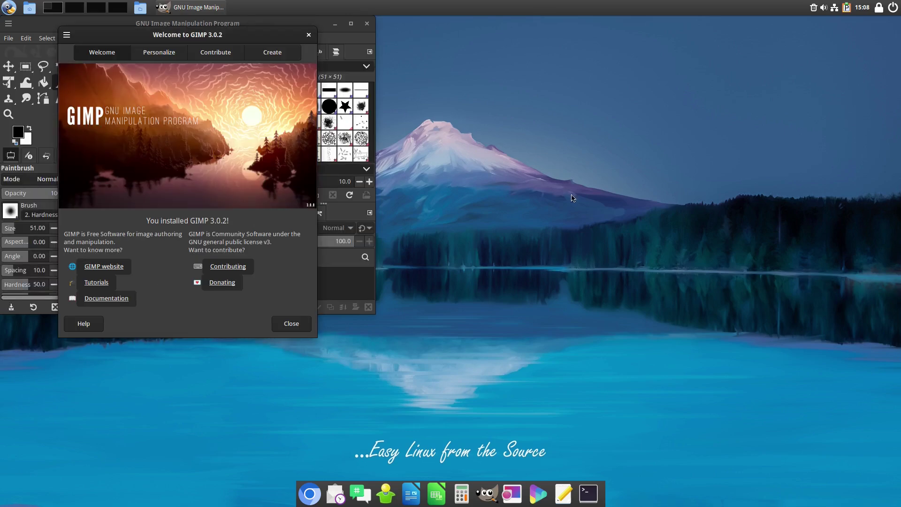
# - Dismiss GIMP's welcome screen, maximize and close GIMP, then launch LibreOffice Writer
pyautogui.click(308, 35)
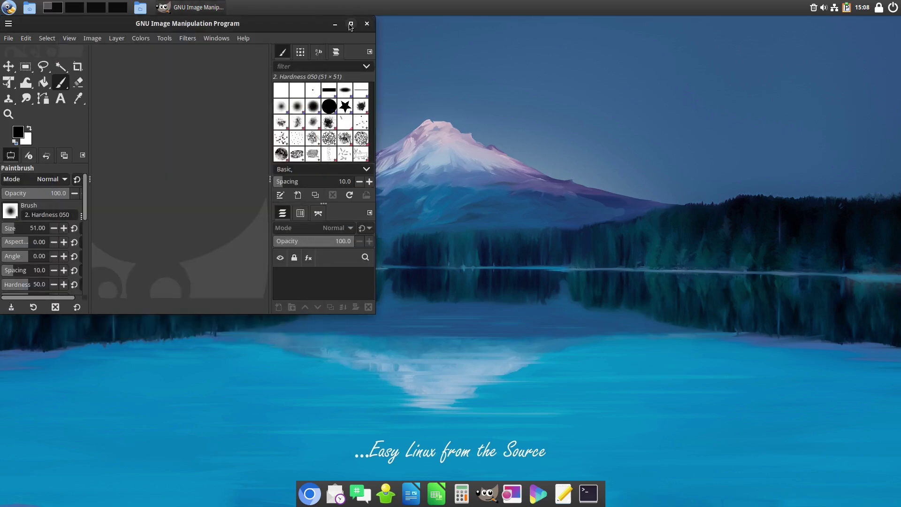
pyautogui.click(350, 23)
pyautogui.click(892, 23)
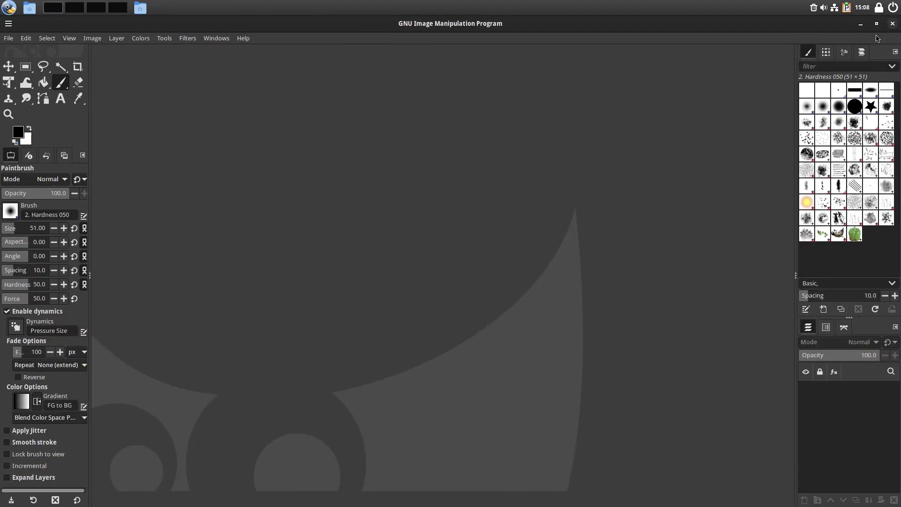
pyautogui.click(411, 493)
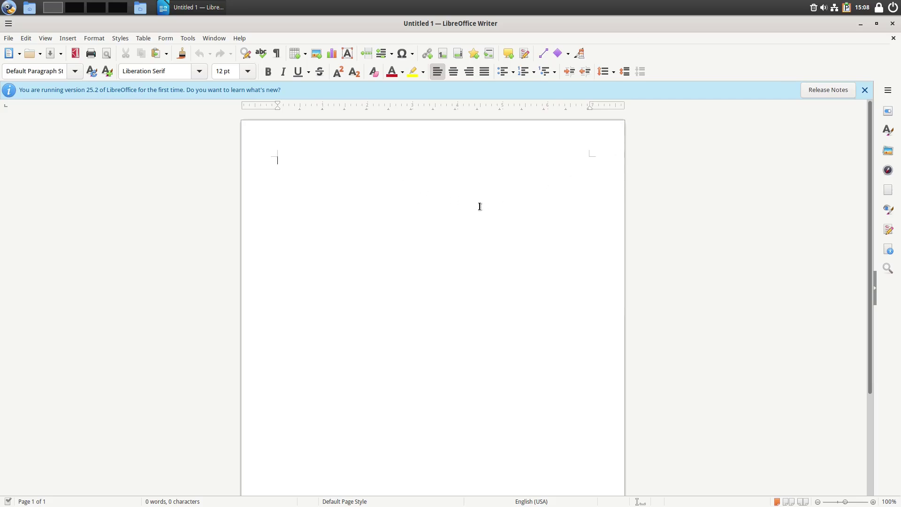
# - Enter 'Speeling checker' so the spell checker flags it, then close Writer without saving
pyautogui.write('Speeling checkers')
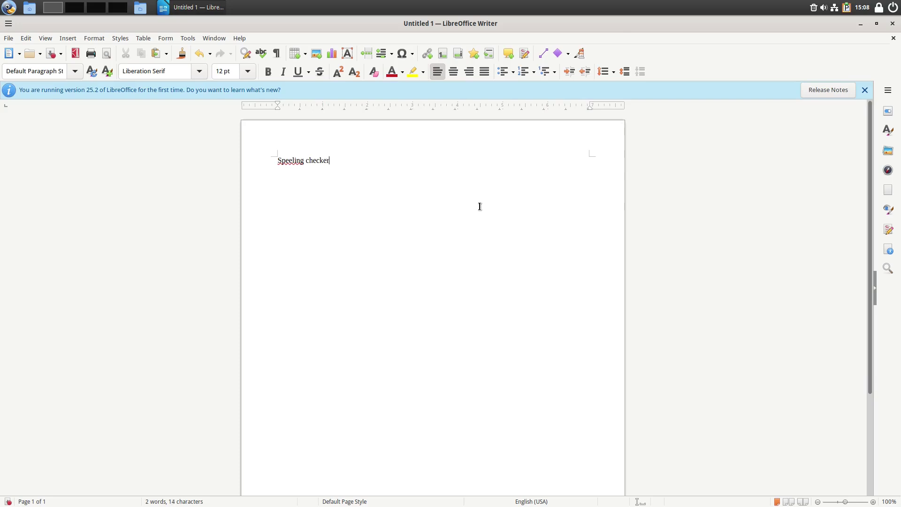
pyautogui.click(893, 23)
pyautogui.click(374, 309)
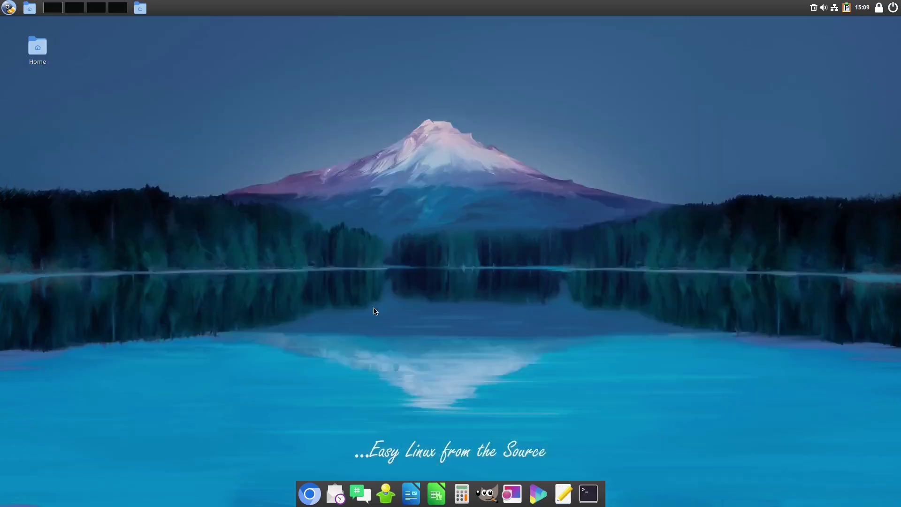